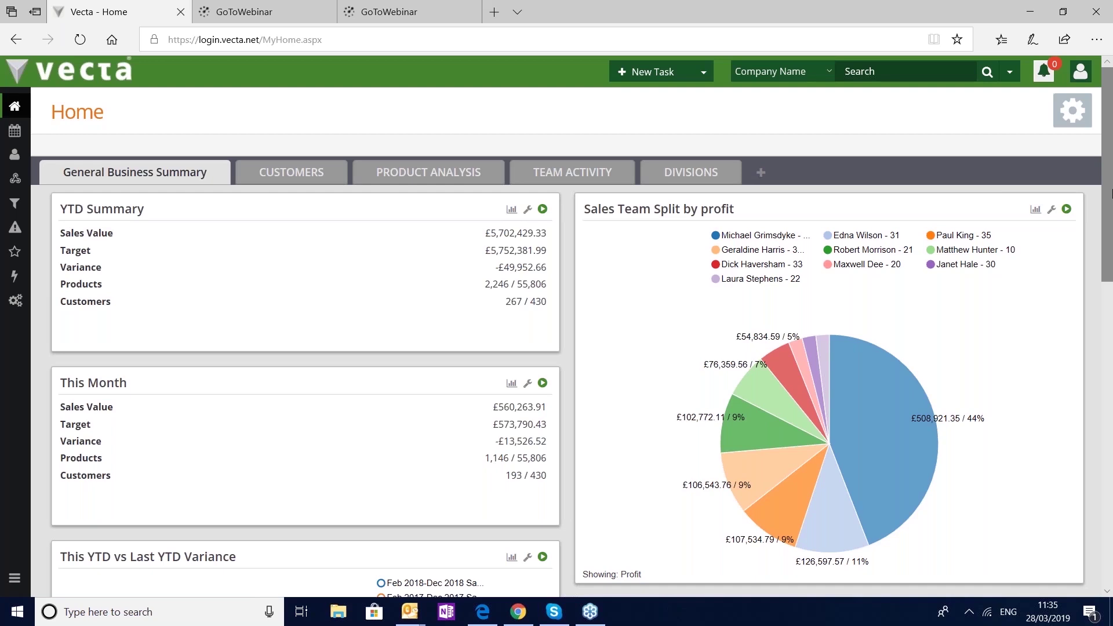
Rename the General Business Summary dashboard group as "Business update" and finish editing the dashboard
left_click(1066, 111)
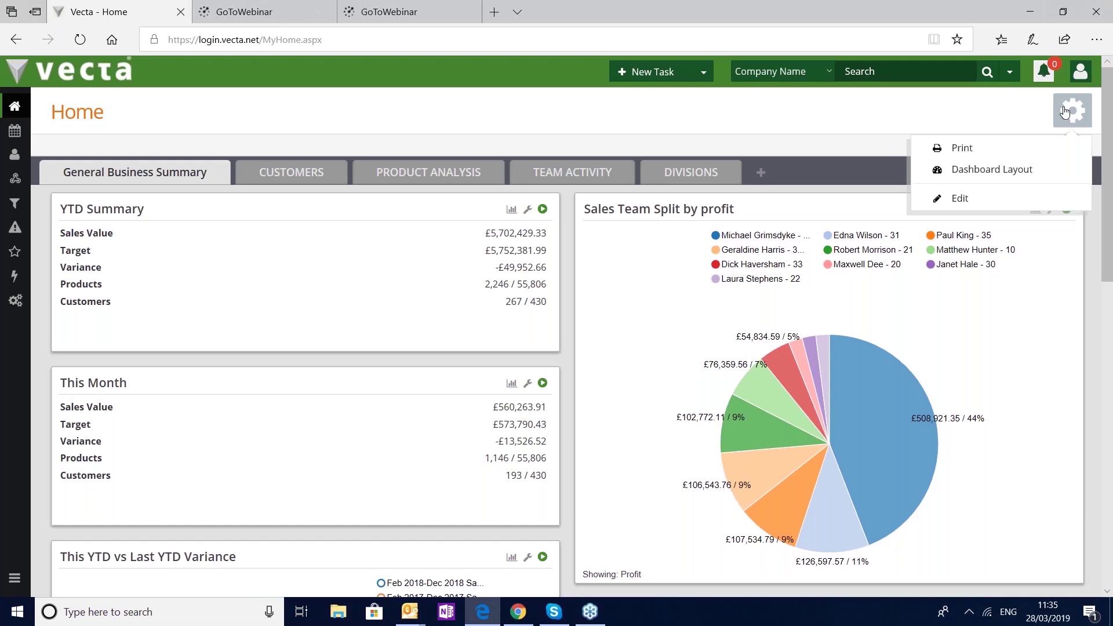
left_click(991, 212)
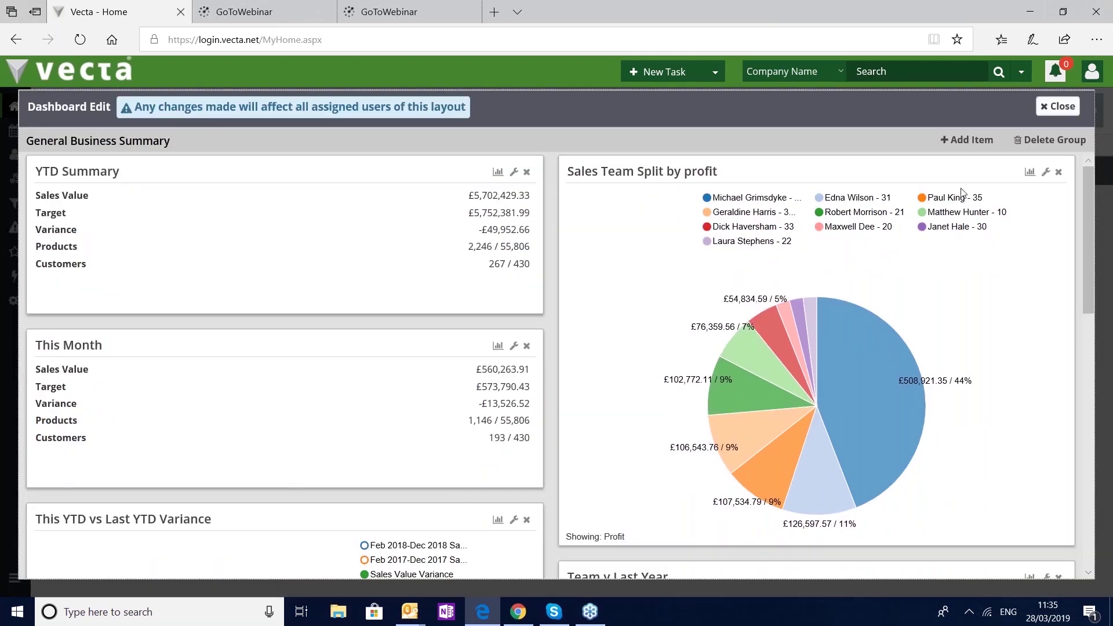
left_click(181, 139)
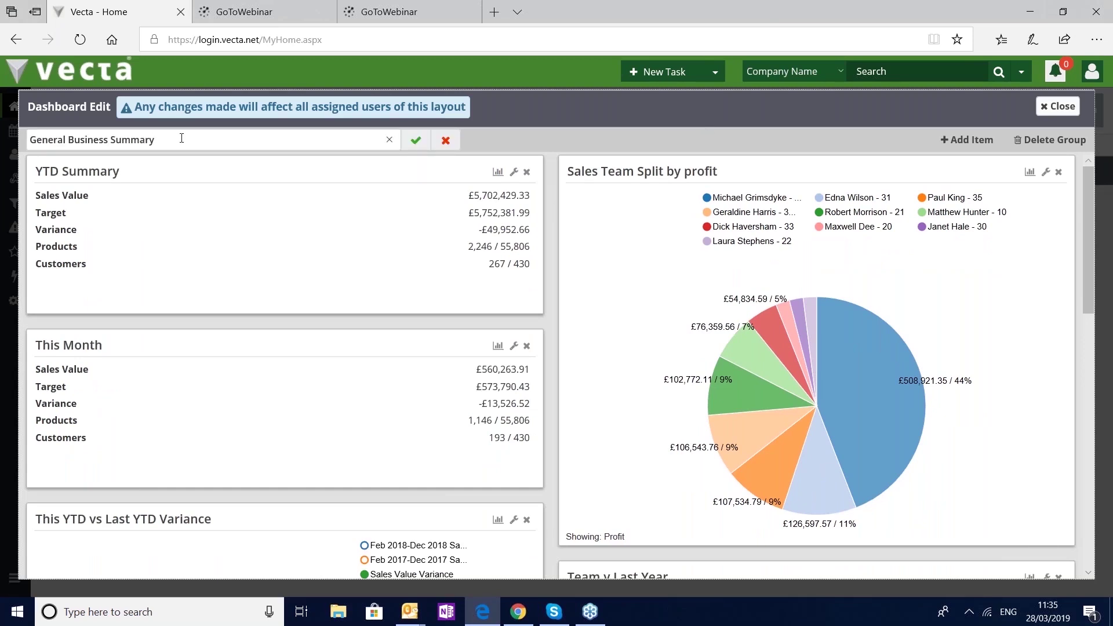
key("BackSpace")
key("BackSpace")
key("BackSpace")
key("BackSpace")
key("BackSpace")
key("BackSpace")
key("BackSpace")
key("BackSpace")
key("BackSpace")
key("BackSpace")
key("BackSpace")
key("BackSpace")
key("BackSpace")
key("BackSpace")
key("BackSpace")
key("BackSpace")
key("BackSpace")
key("BackSpace")
key("BackSpace")
key("BackSpace")
type("Business update")
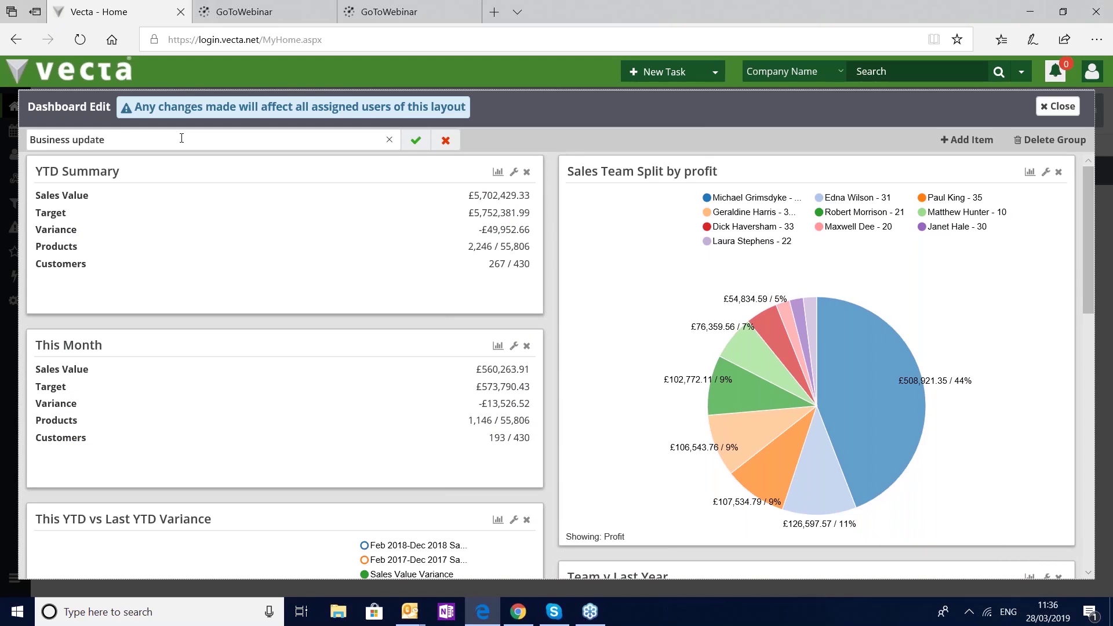
left_click(416, 141)
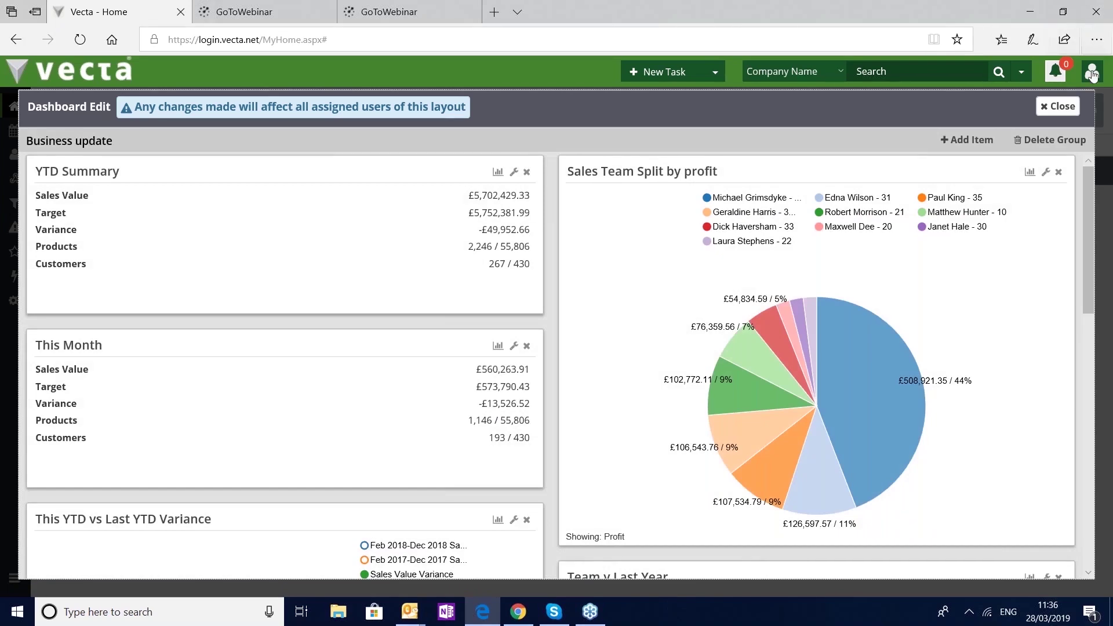
left_click(1058, 106)
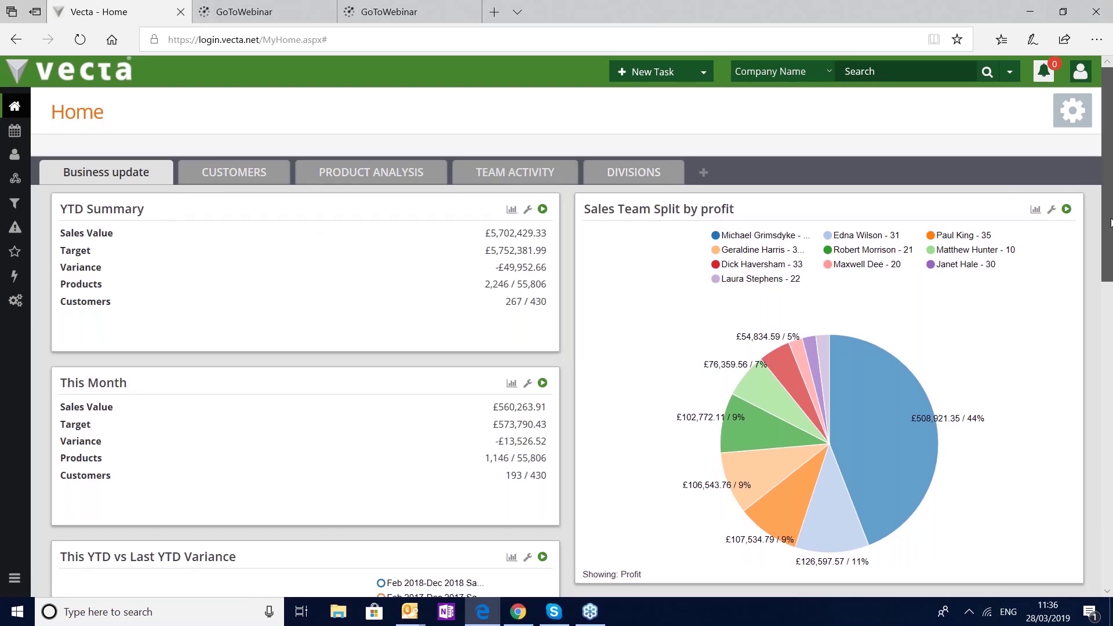
Review the lower dashboard items, including the variance columns of the Team v Last Year table
left_click_drag(1109, 223, 1110, 371)
scroll(876, 523, "down", 2)
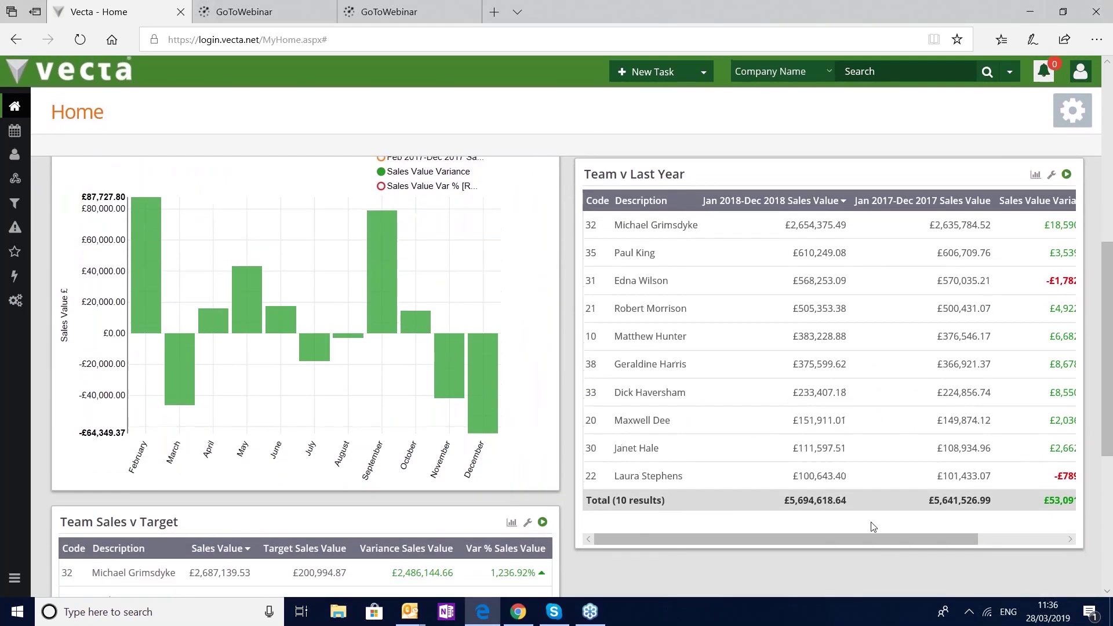
left_click_drag(868, 537, 1003, 529)
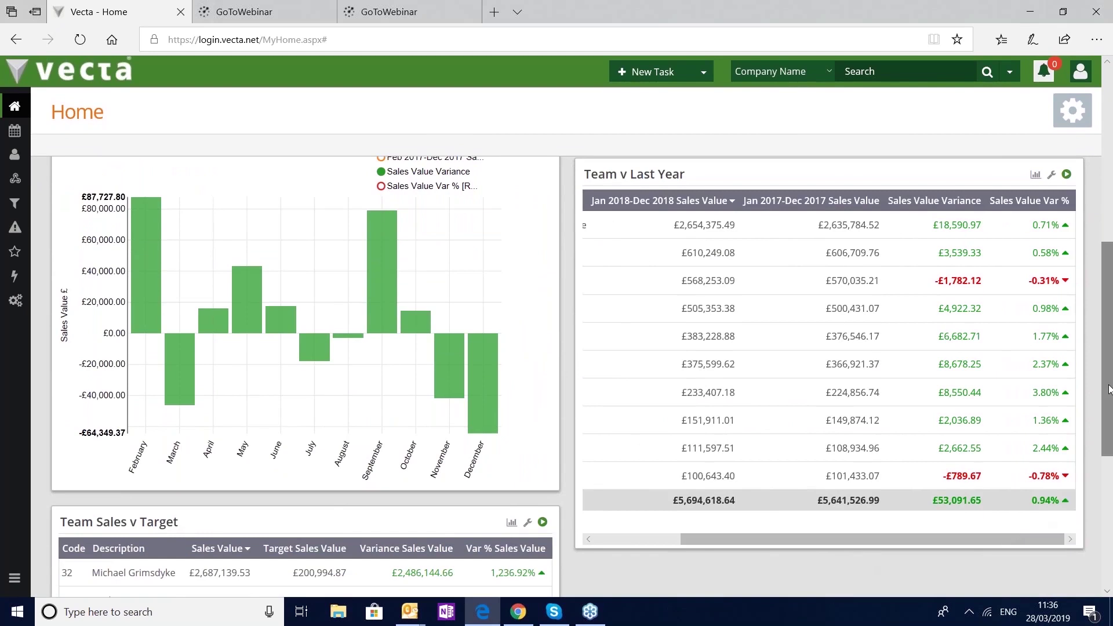
left_click_drag(1108, 386, 1111, 190)
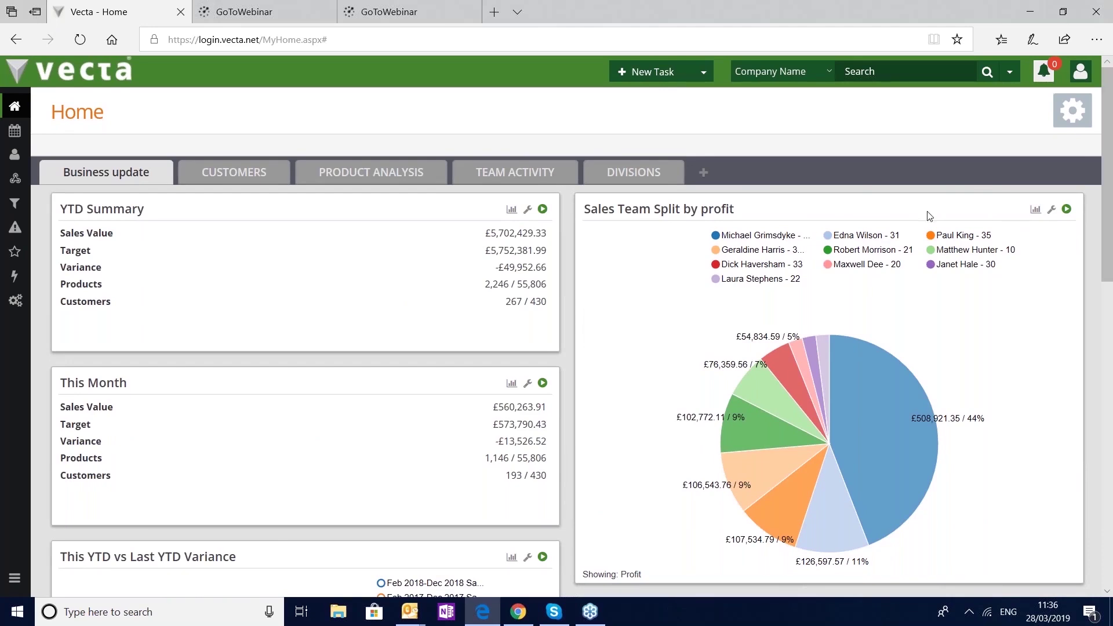
Reopen the Business update dashboard for editing and start adding a new item
left_click(1070, 124)
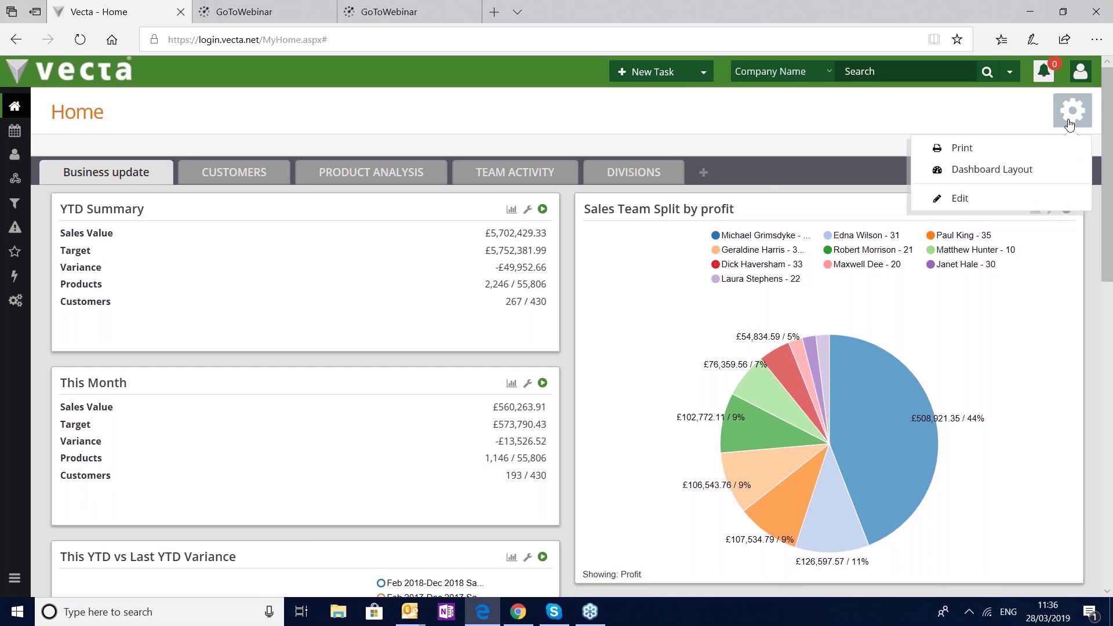
left_click(969, 206)
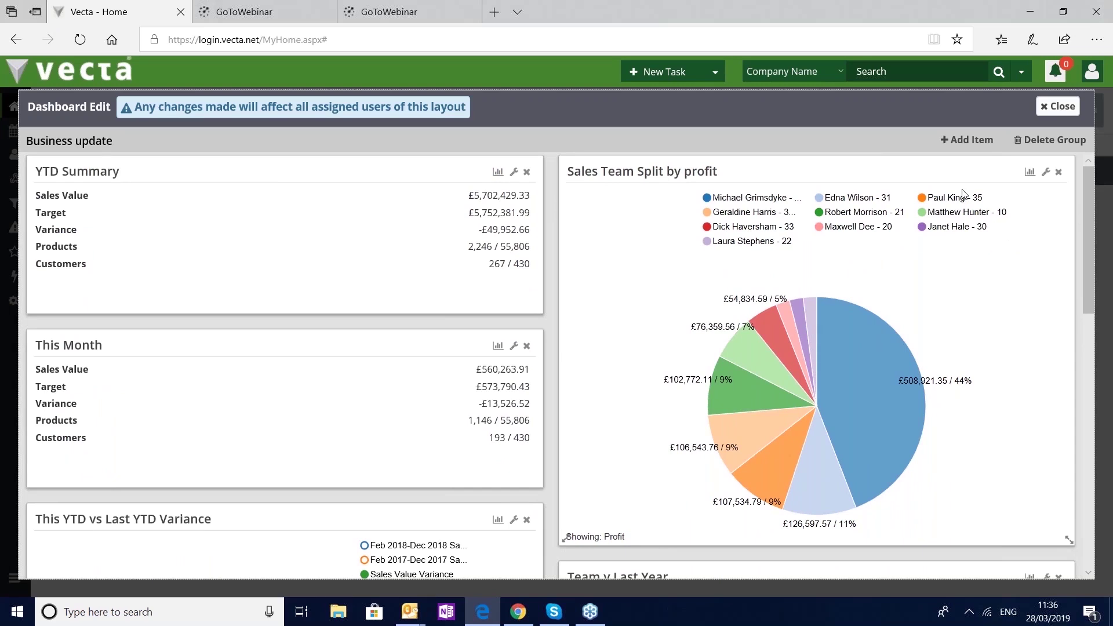
left_click(981, 143)
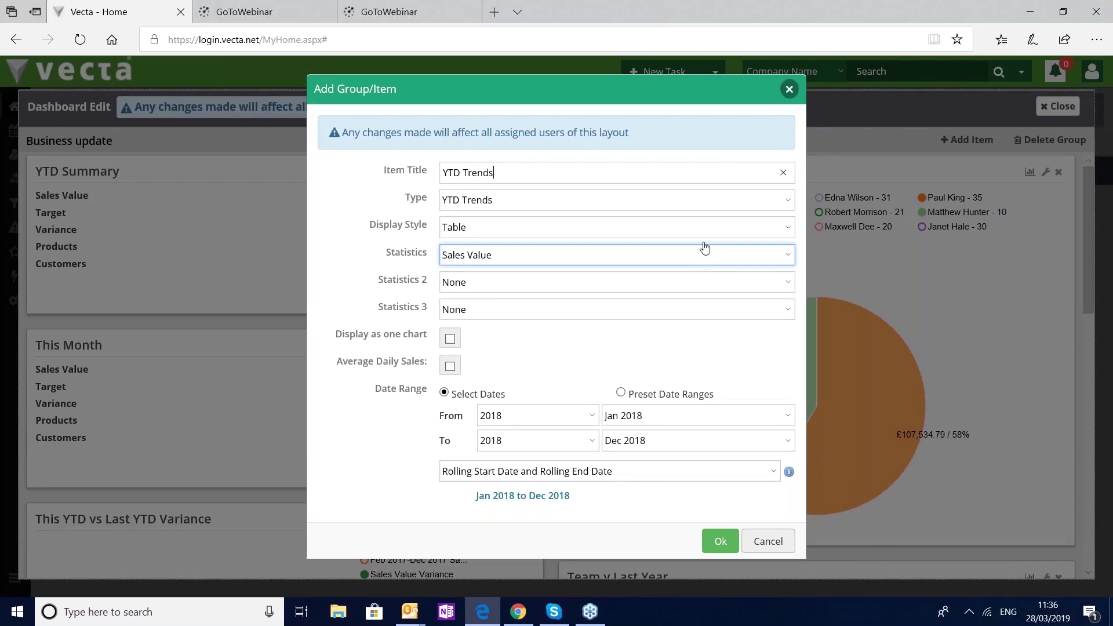
left_click(668, 213)
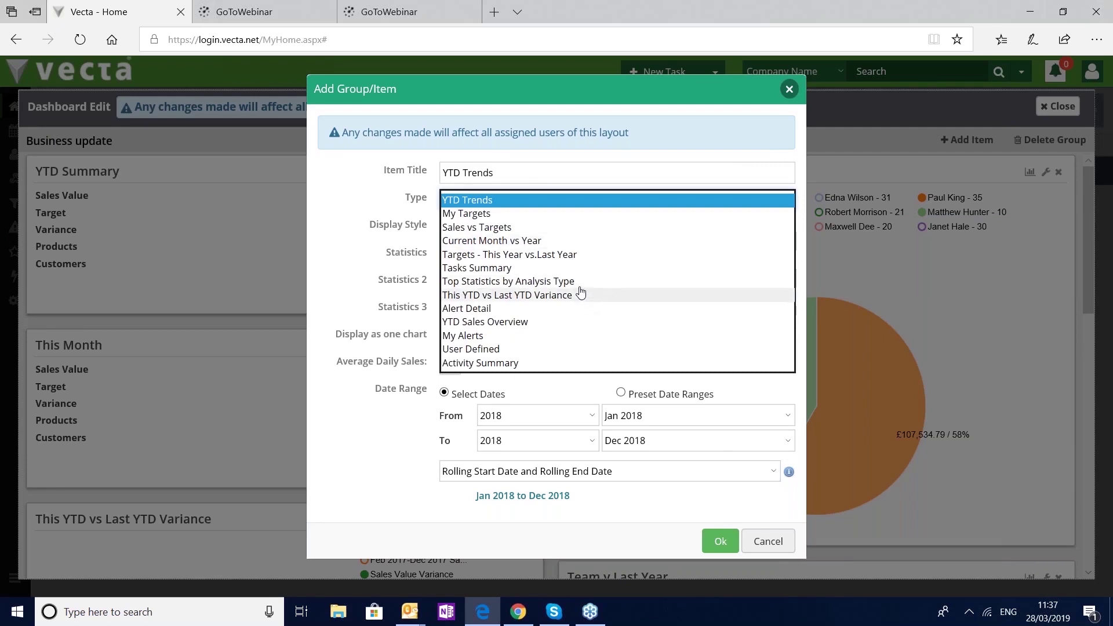
left_click(582, 281)
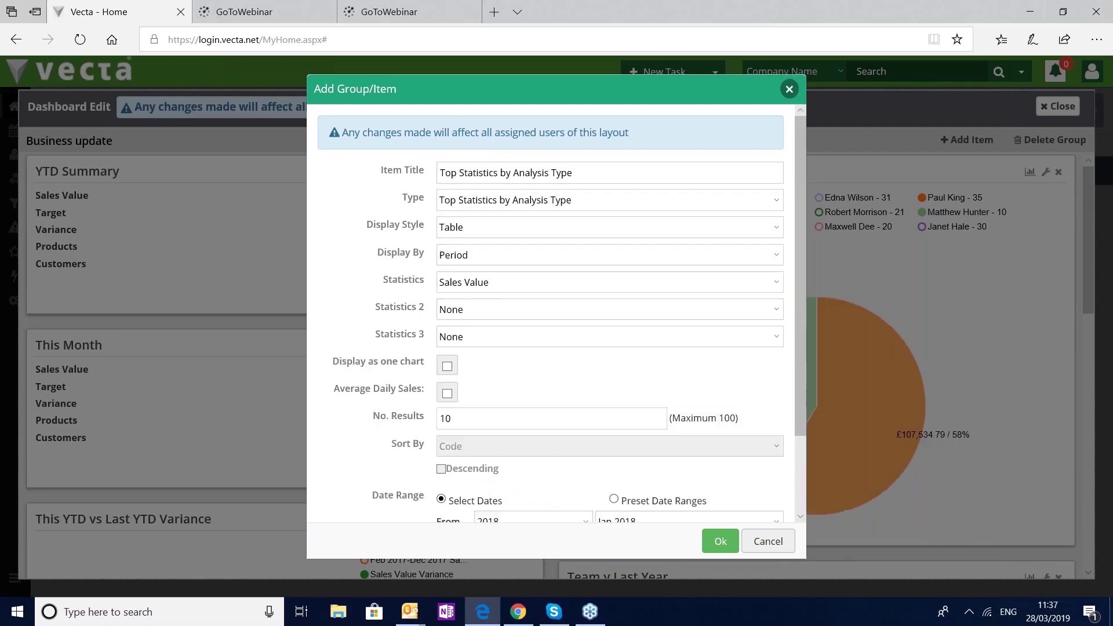
left_click(666, 260)
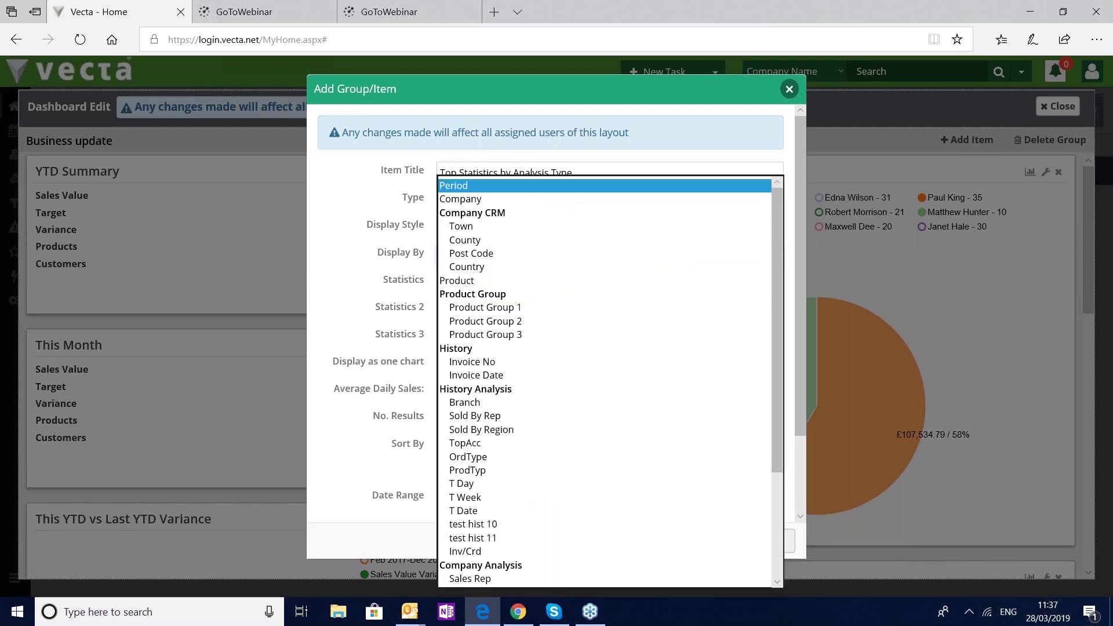
left_click_drag(774, 290, 767, 251)
left_click(480, 214)
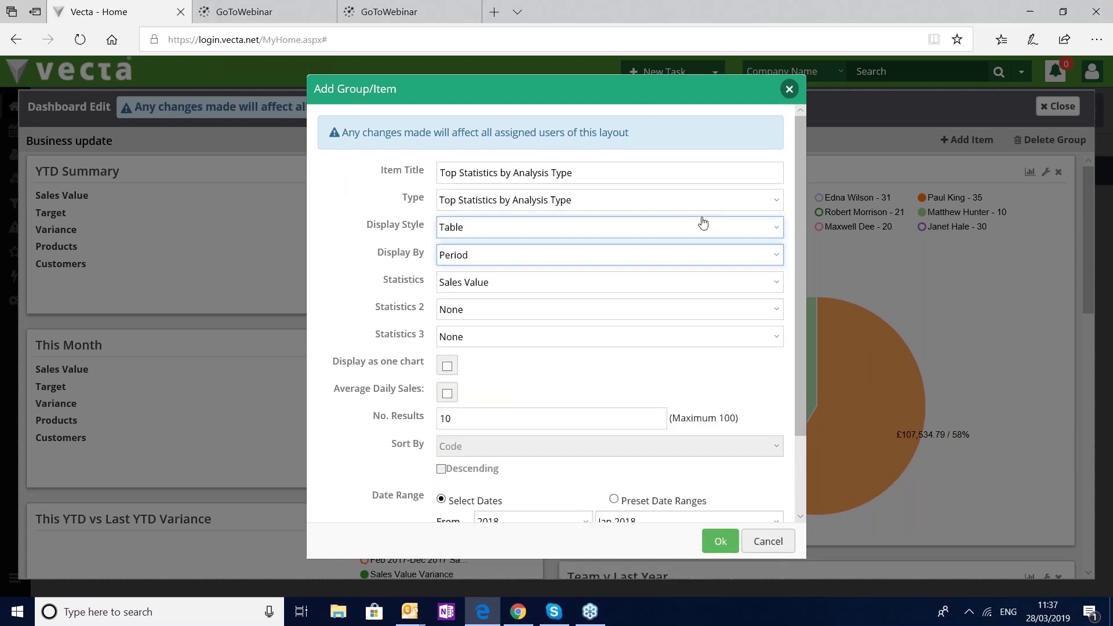
left_click(760, 202)
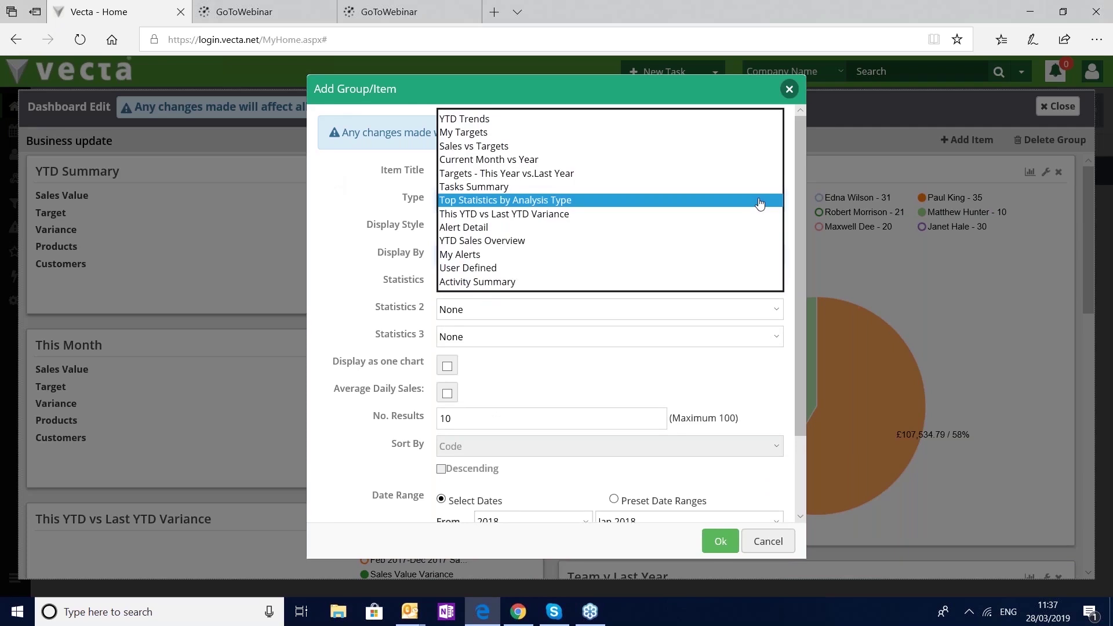
left_click(635, 120)
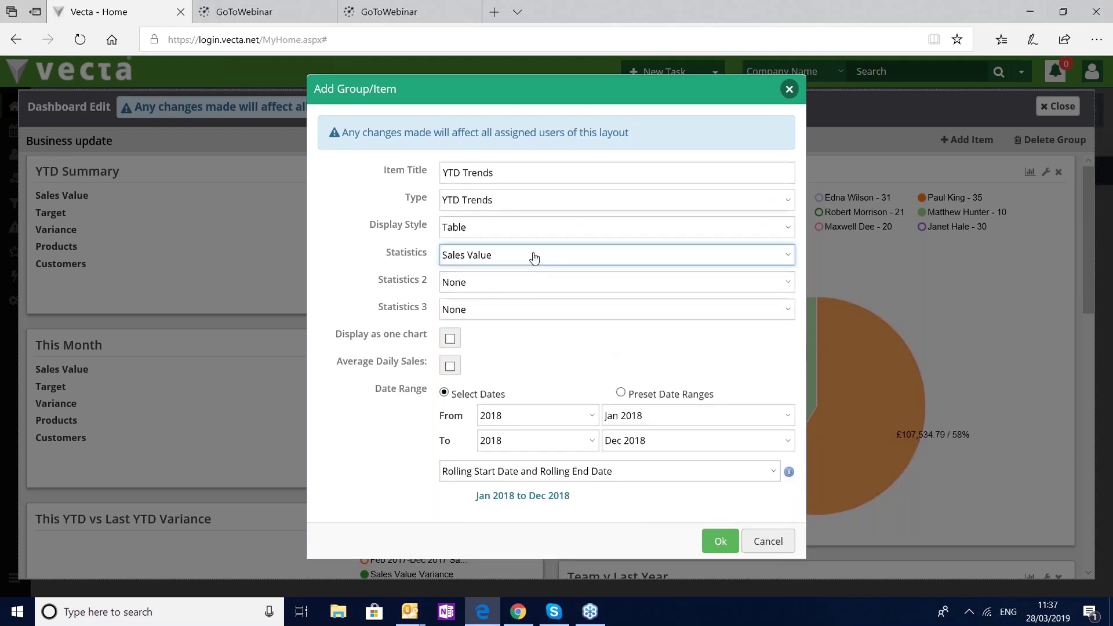
Add the YTD Trends item as a bar chart of Sales Value, using the preset date range Current Year to Date
left_click(531, 234)
left_click(513, 241)
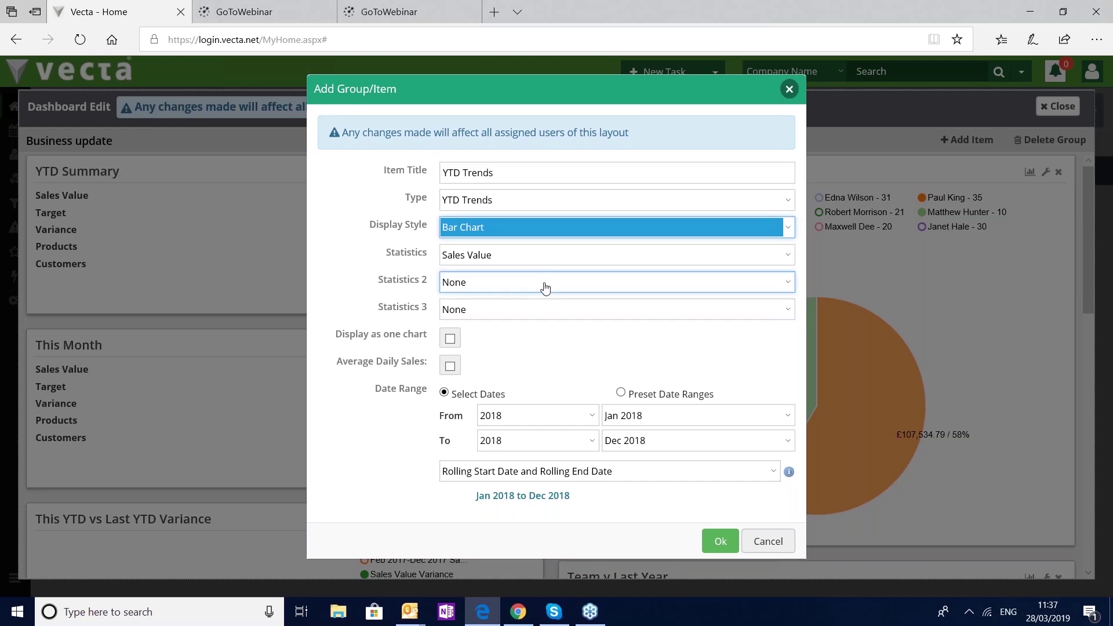
left_click(621, 394)
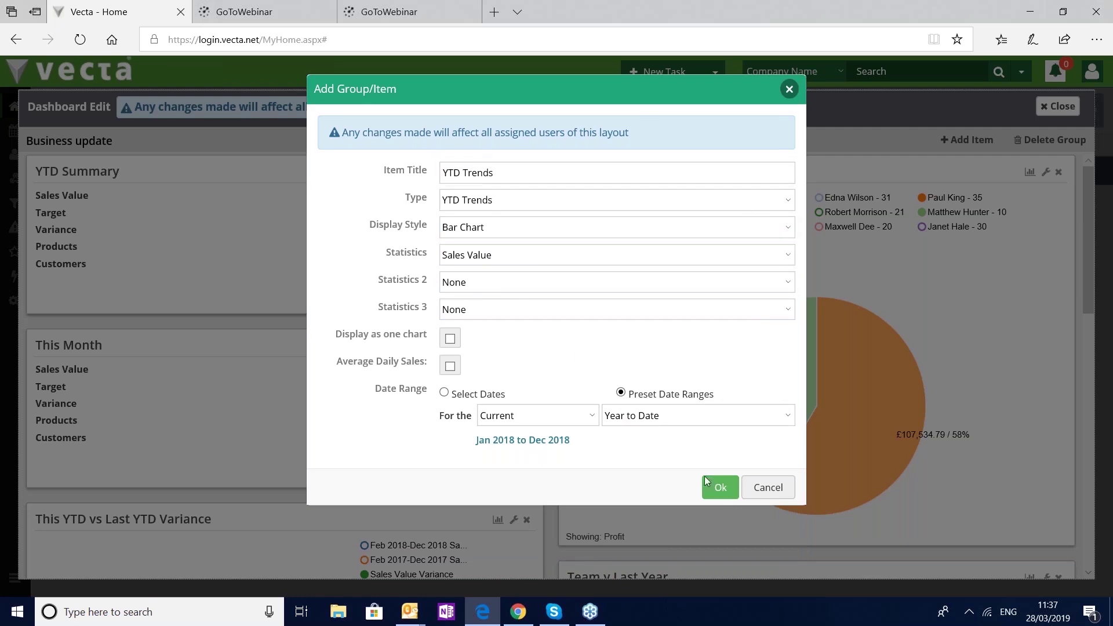
left_click(721, 492)
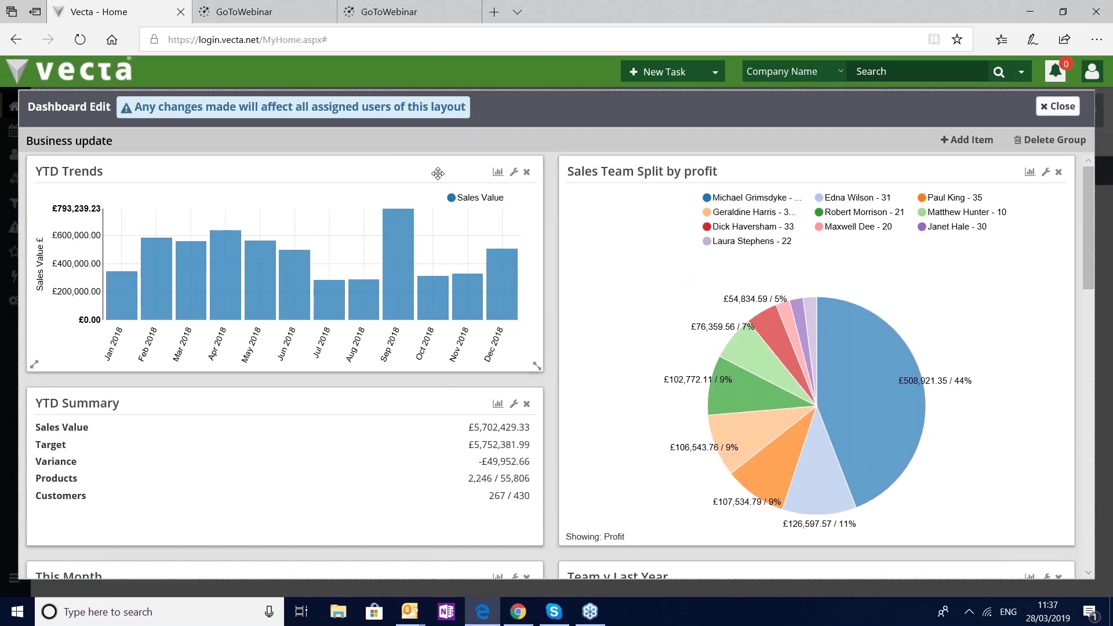
Place YTD Trends above Sales Team Split by profit, and narrow the YTD Summary and This Month items to about two thirds of their width
left_click_drag(438, 173, 971, 180)
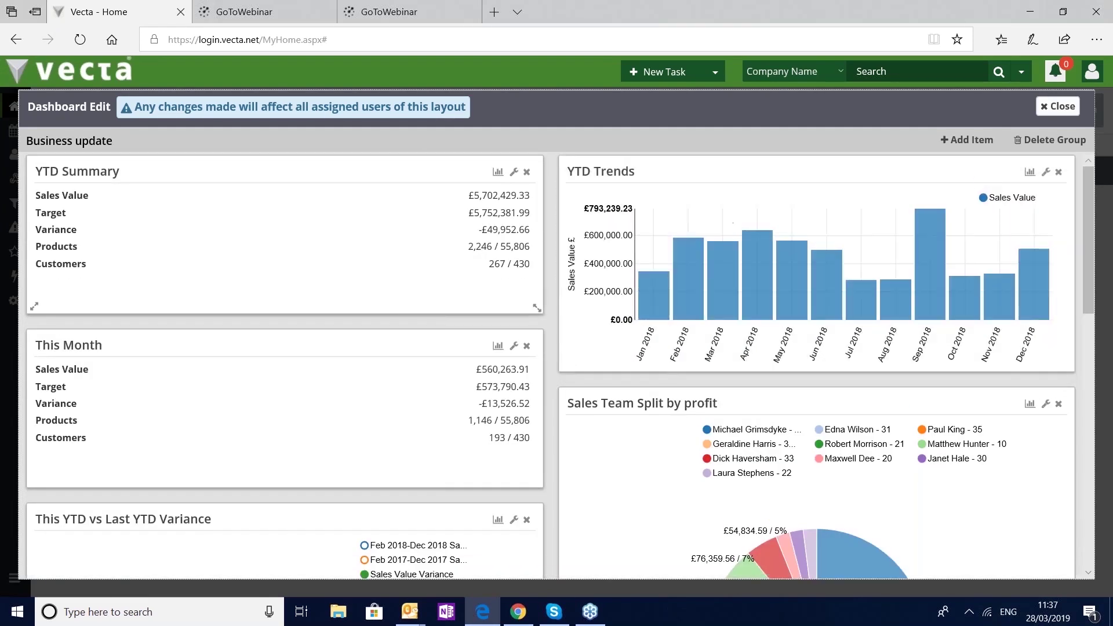
left_click_drag(542, 216, 366, 233)
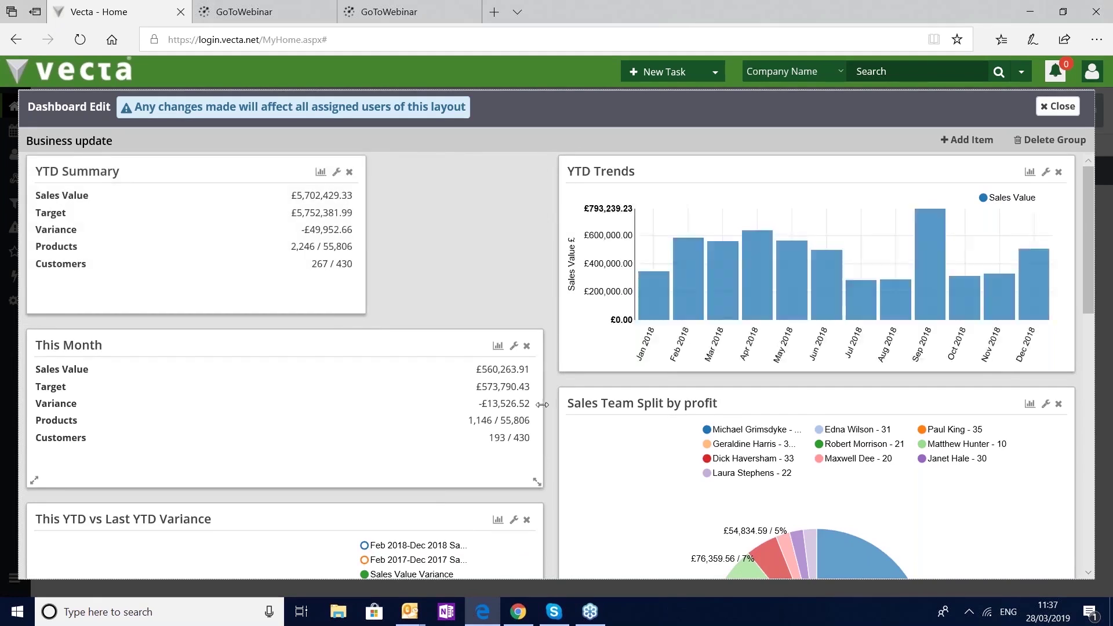
left_click_drag(542, 403, 363, 403)
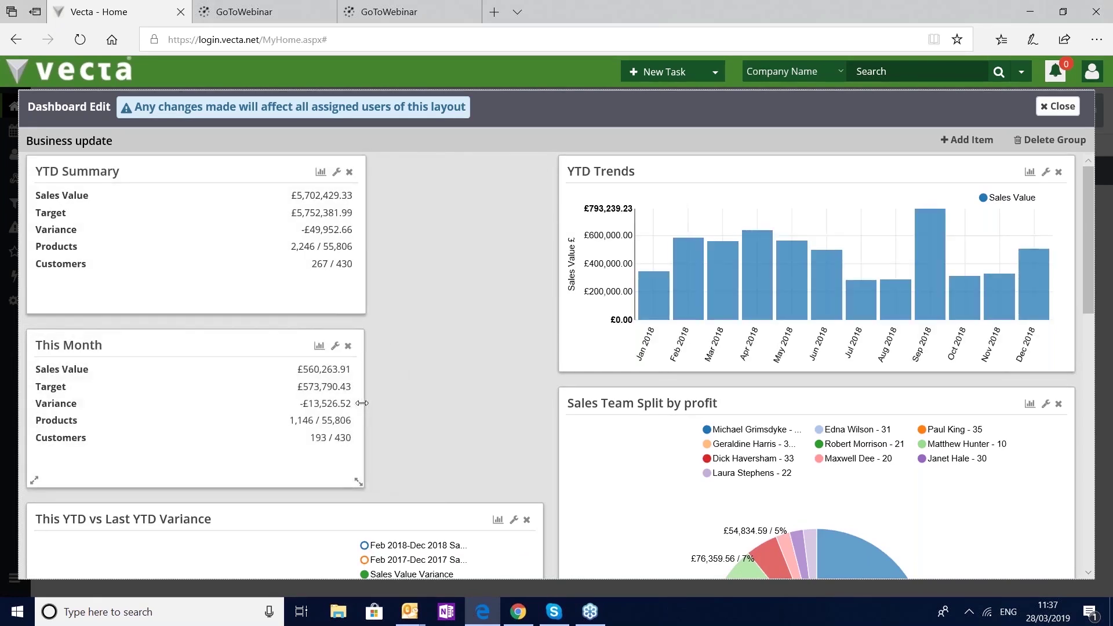
Enlarge YTD Trends to fill the space beside YTD Summary and This Month, and finish editing the dashboard
left_click_drag(426, 303, 390, 298)
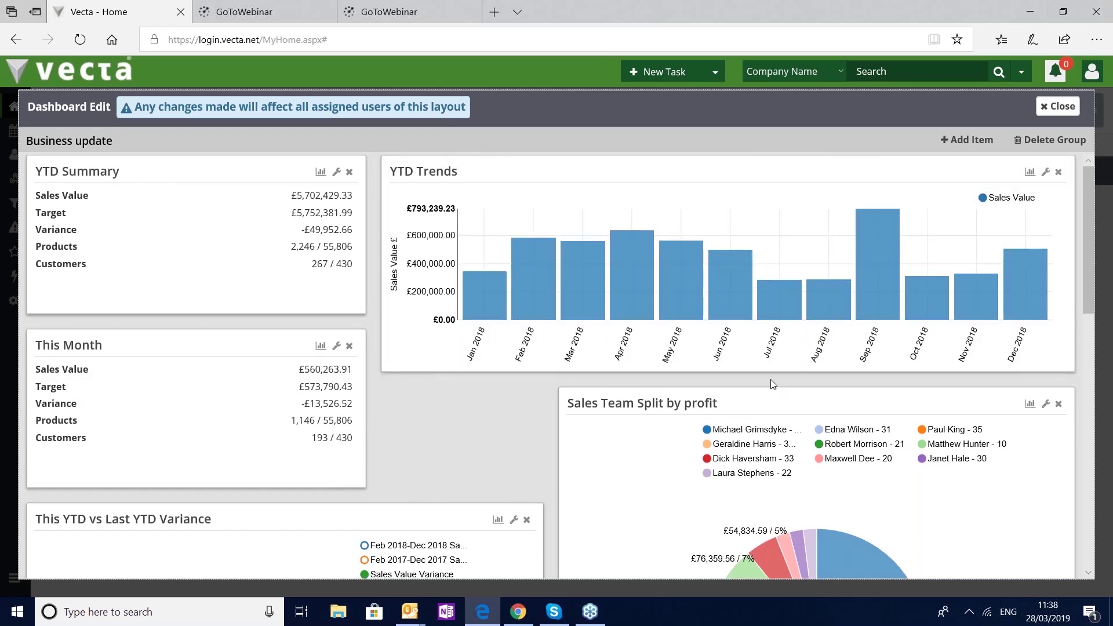
left_click_drag(770, 371, 764, 484)
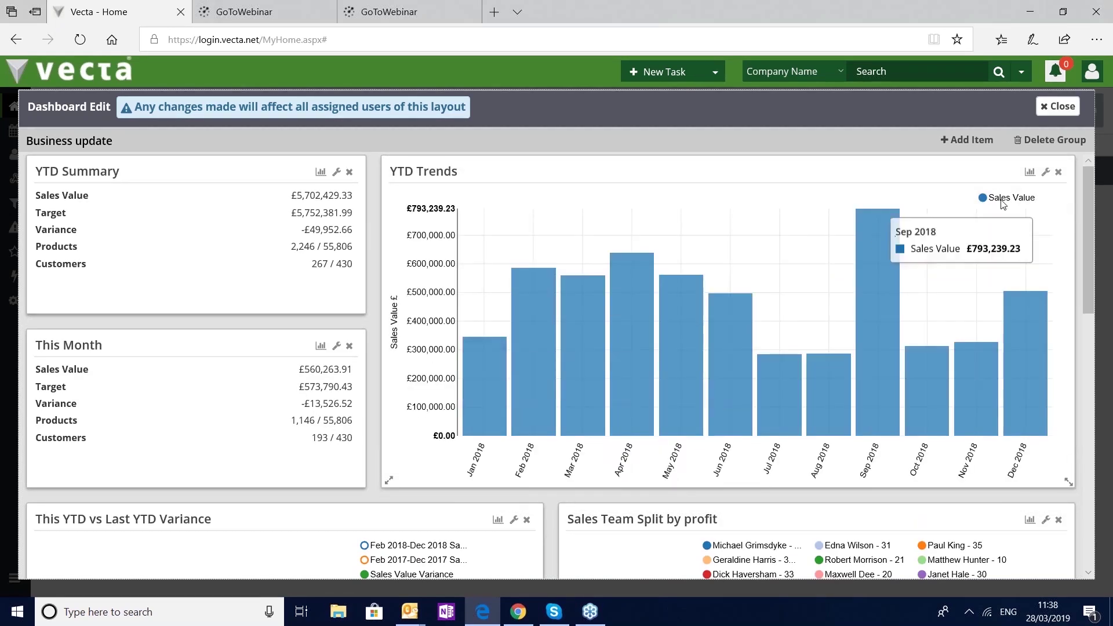
left_click(1054, 109)
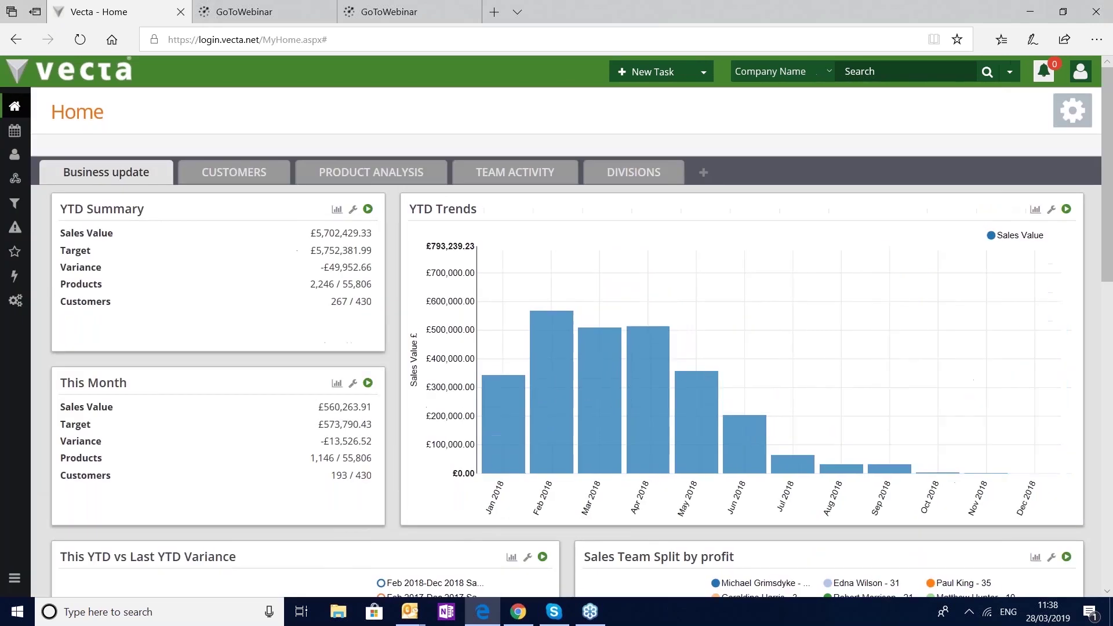
Limit the Sales Team Split by profit chart to the sales reps coded 35 and 10, and inspect rep 10's slice
left_click_drag(1109, 223, 1110, 363)
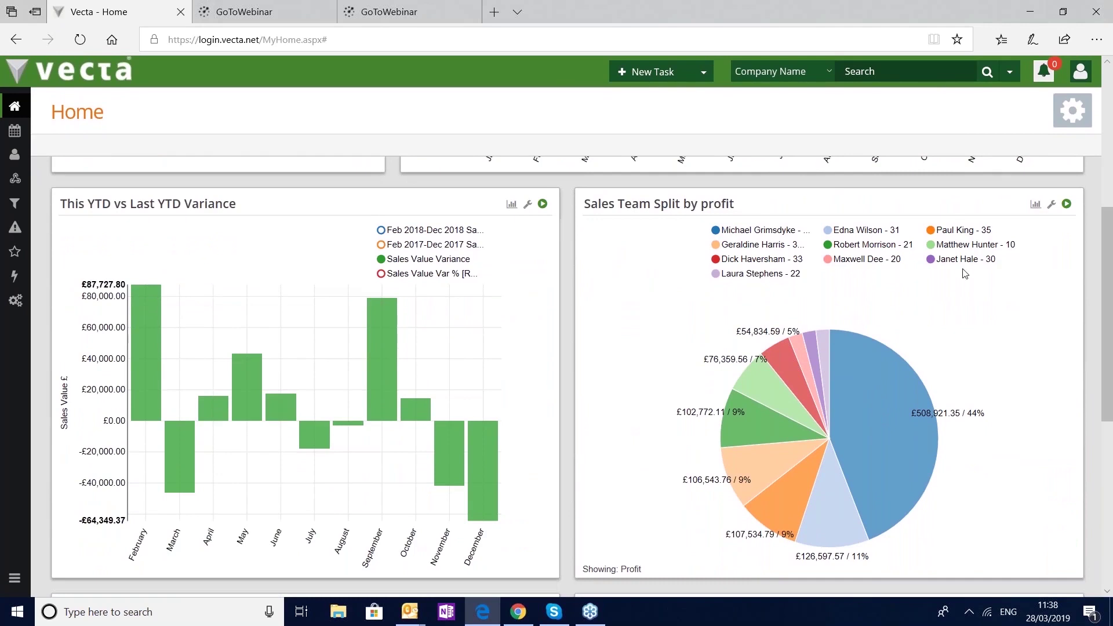
left_click(932, 231)
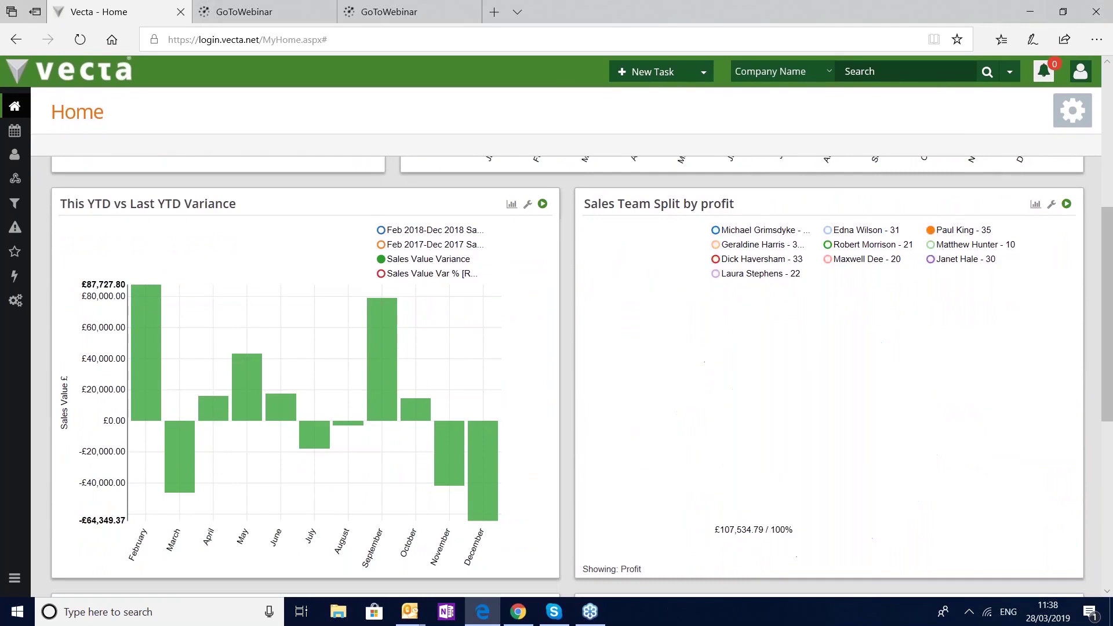
left_click(931, 246)
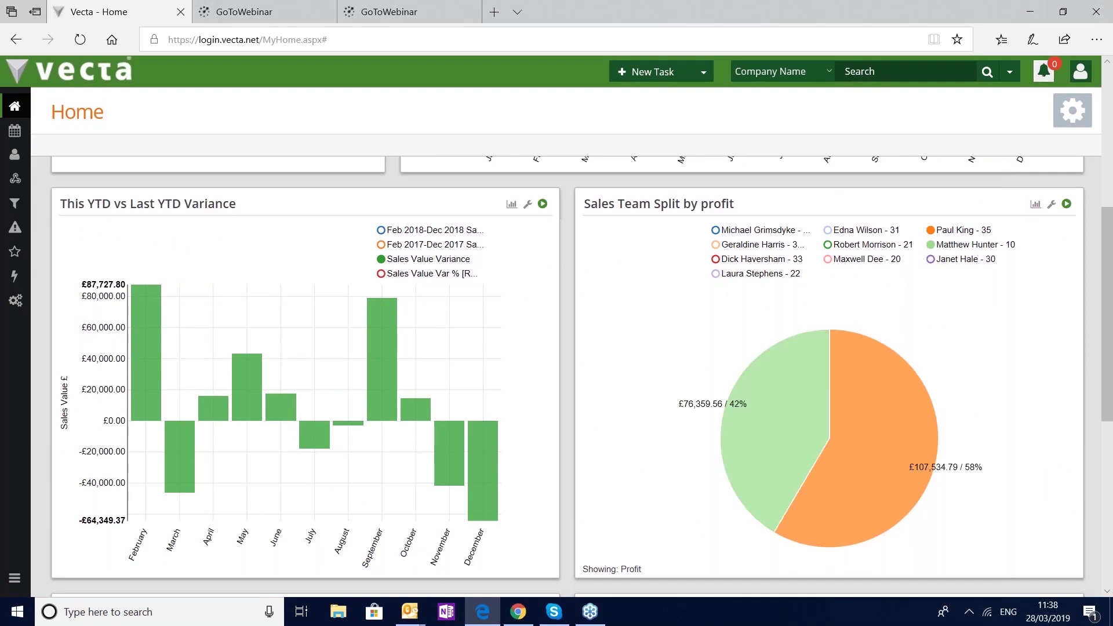
mouse_move(787, 413)
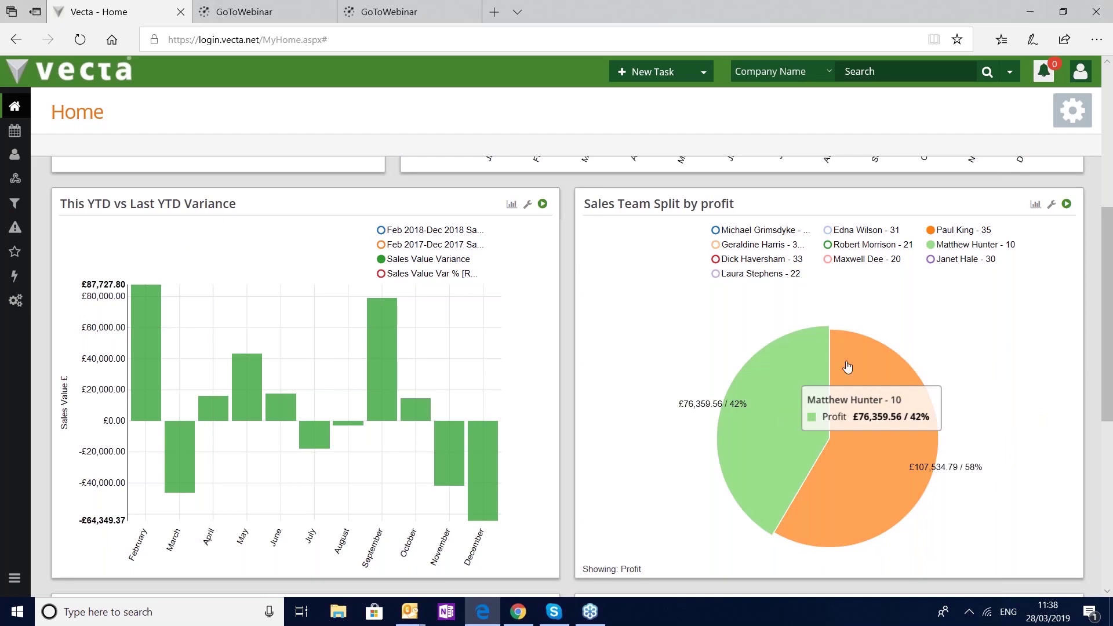
Run the enquiry behind Sales Team Split by profit, and rerun it with the Sales Value and Cost statistics added
left_click(1066, 205)
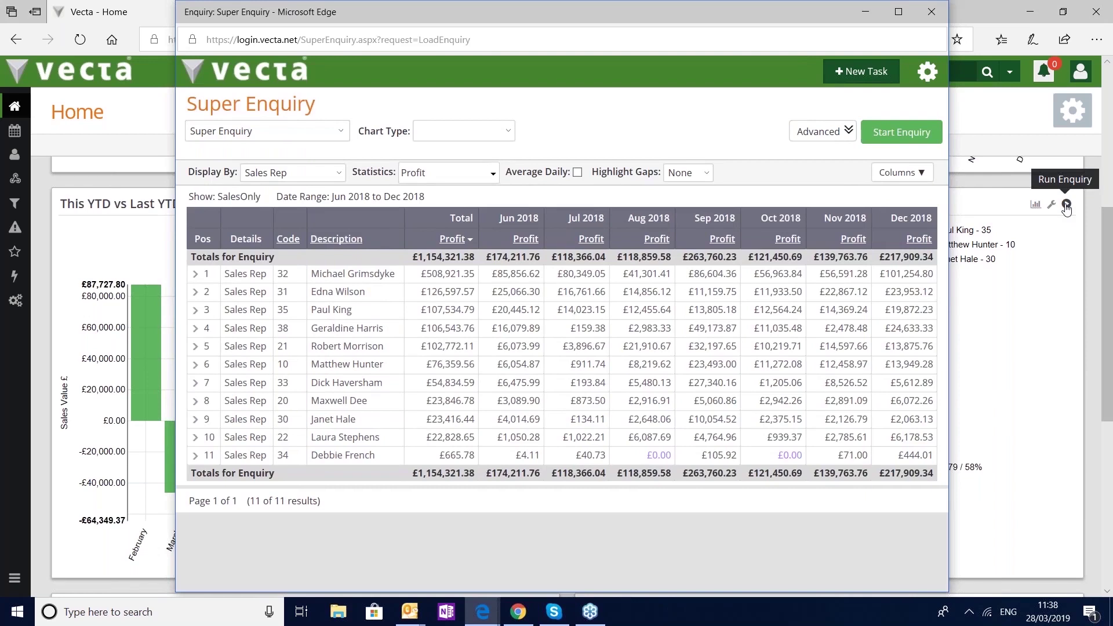
left_click(493, 174)
left_click(419, 226)
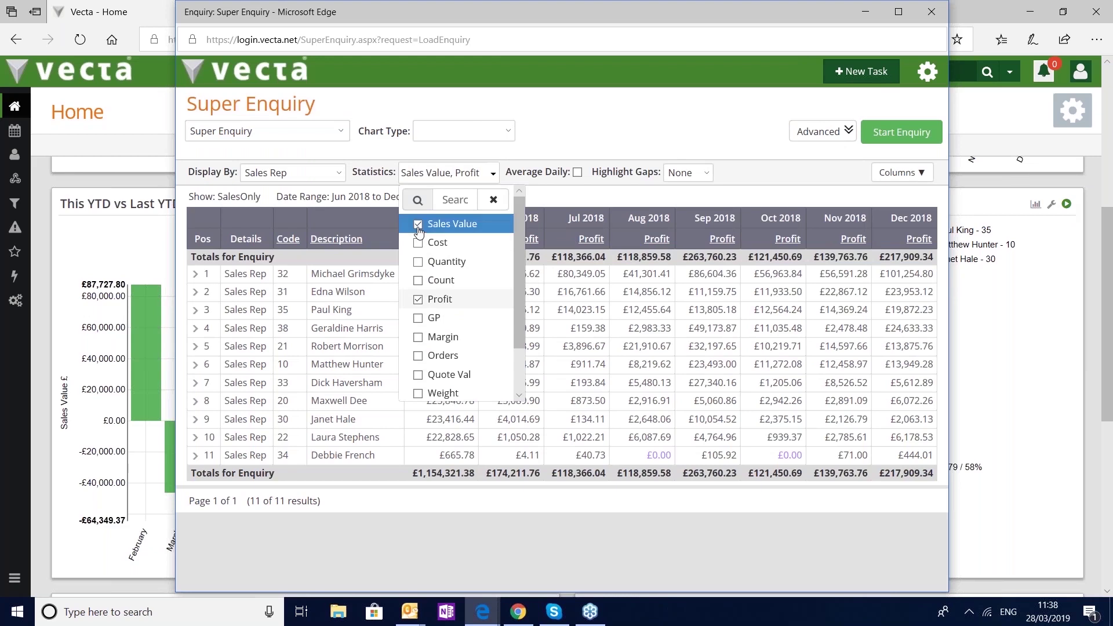
left_click(418, 244)
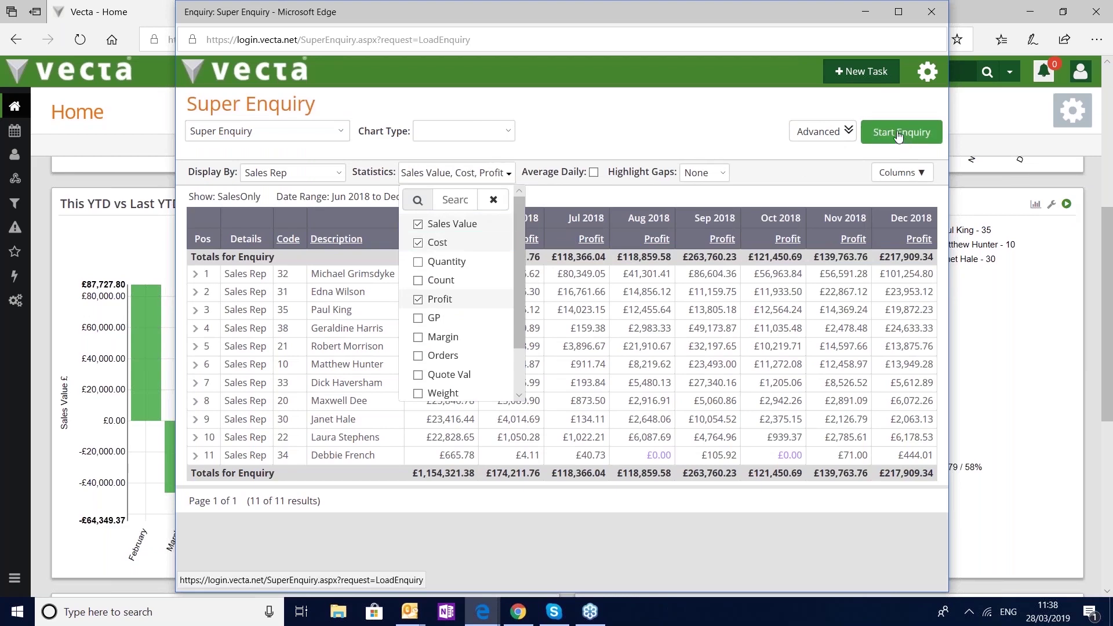
left_click(898, 133)
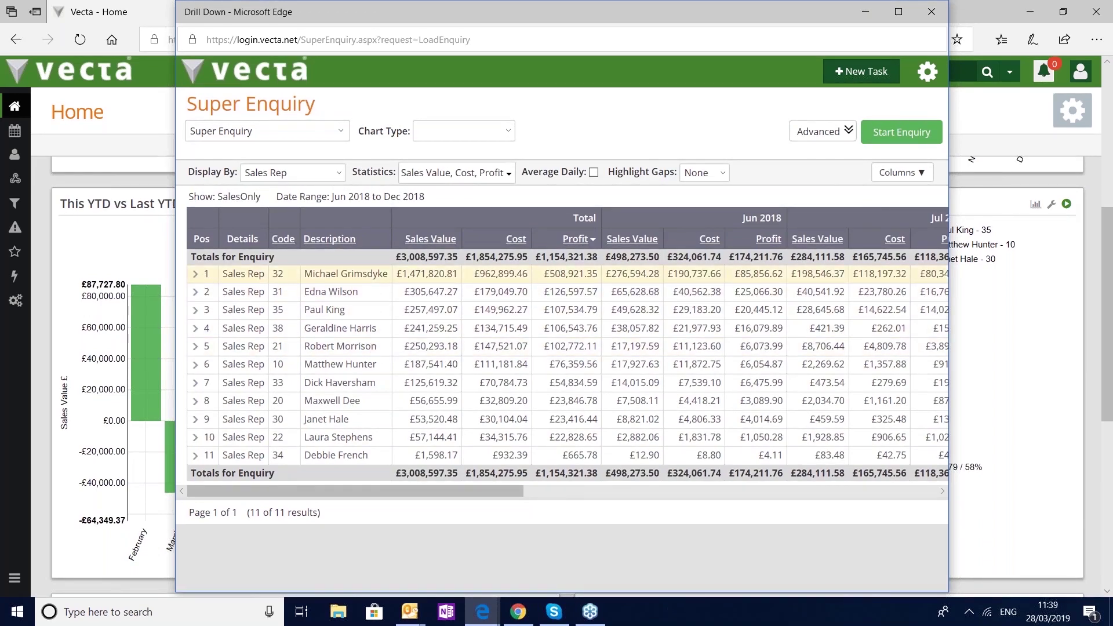
Drill down into the sales rep coded 32 by Product Group 1, review the breakdown, and close the enquiry
left_click(204, 276)
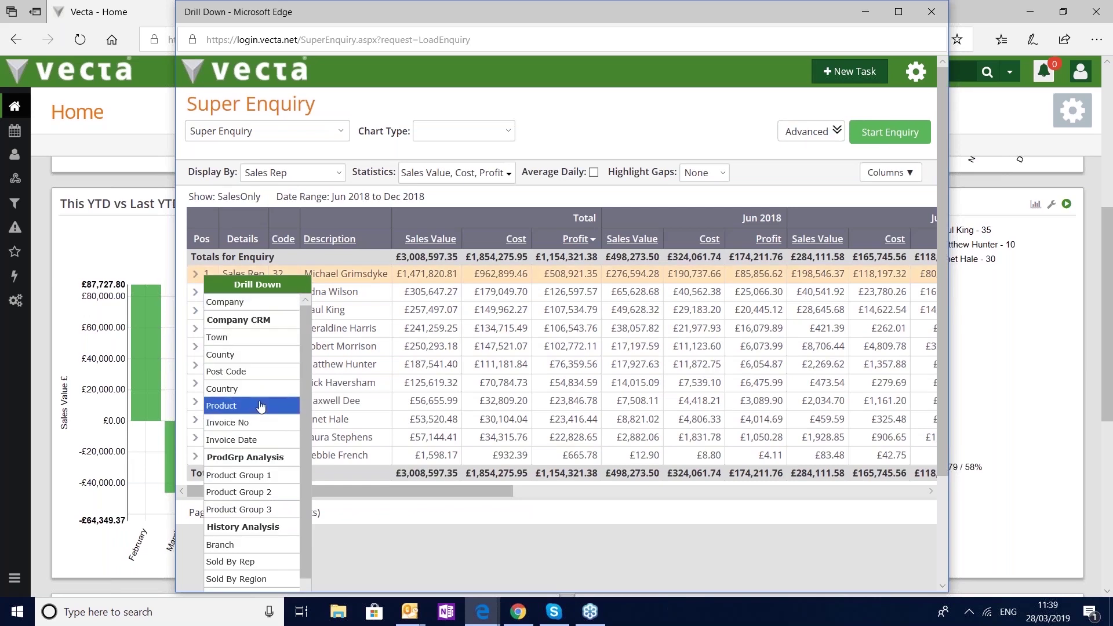
left_click(282, 481)
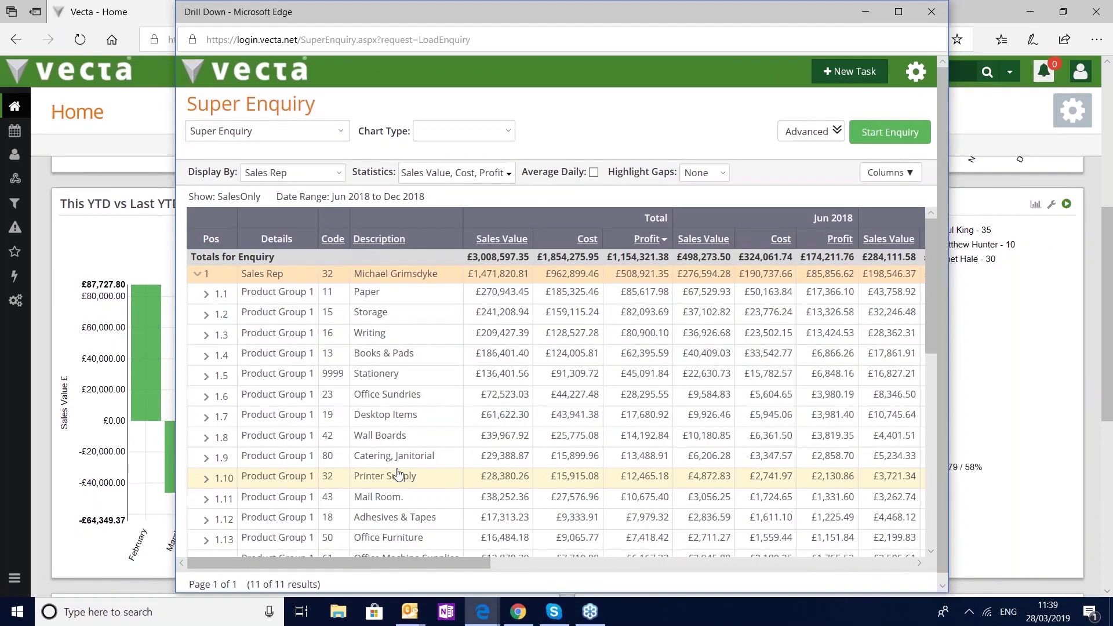
left_click(927, 12)
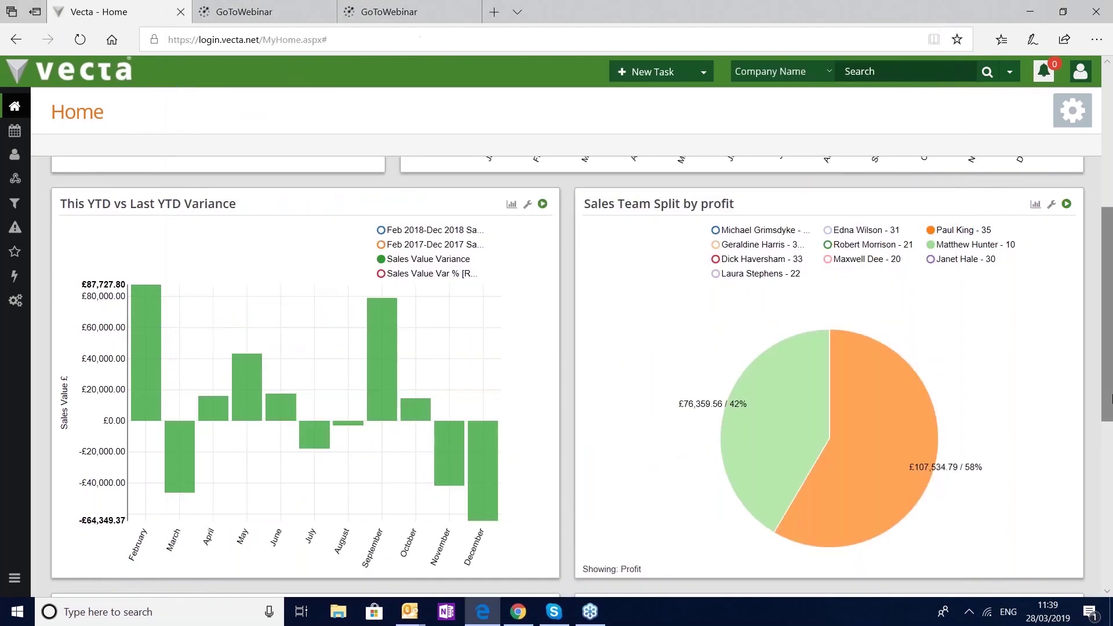
Show the CUSTOMERS dashboard group and review the companies listed in the alert results behind the Decliners gauge
left_click_drag(1111, 380, 1111, 170)
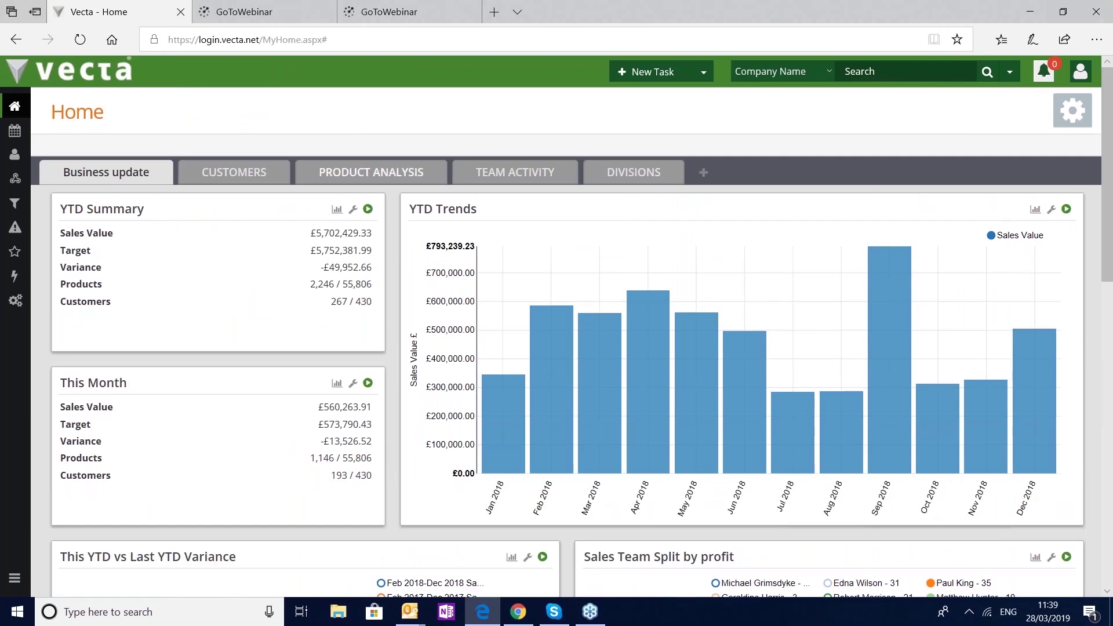
left_click(226, 180)
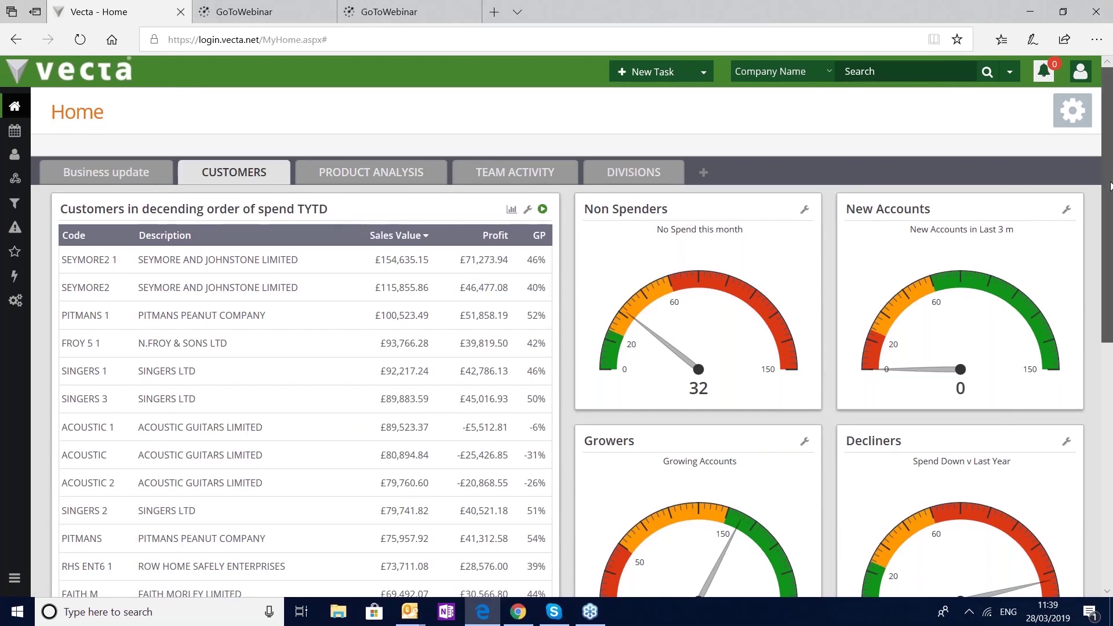
scroll(1110, 186, "down", 2)
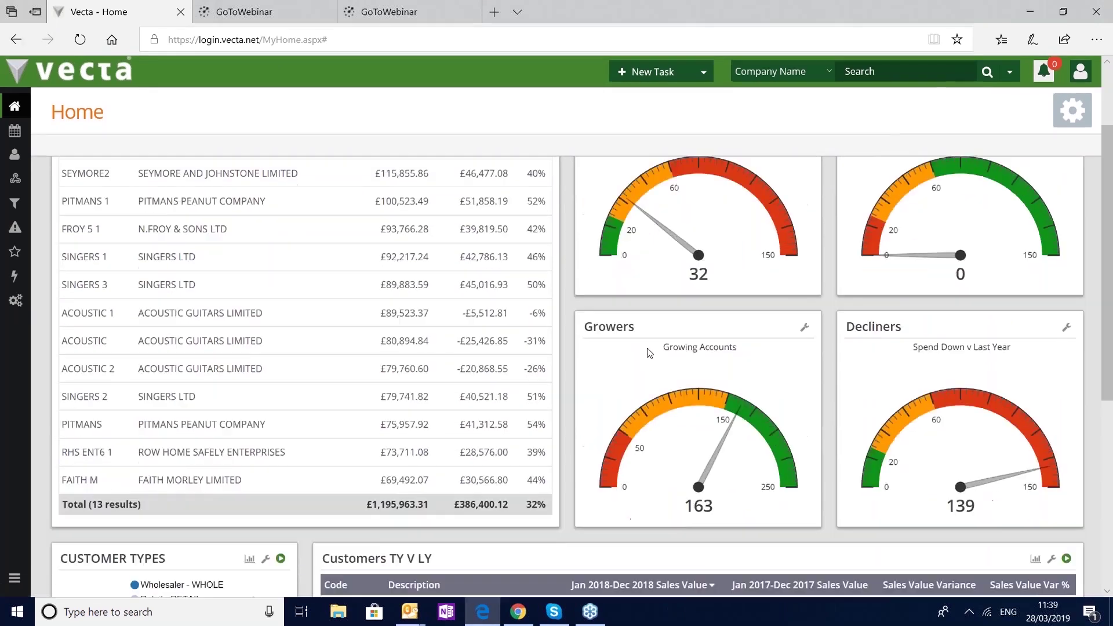
left_click(961, 393)
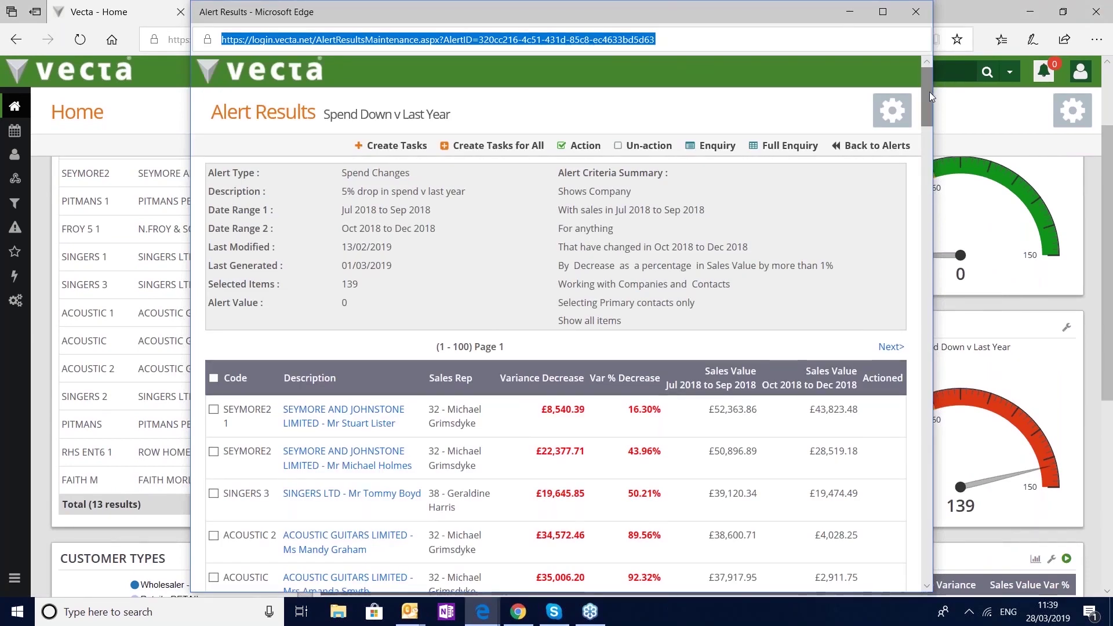
mouse_move(927, 91)
left_mouse_down()
mouse_move(924, 158)
mouse_move(923, 110)
left_mouse_up()
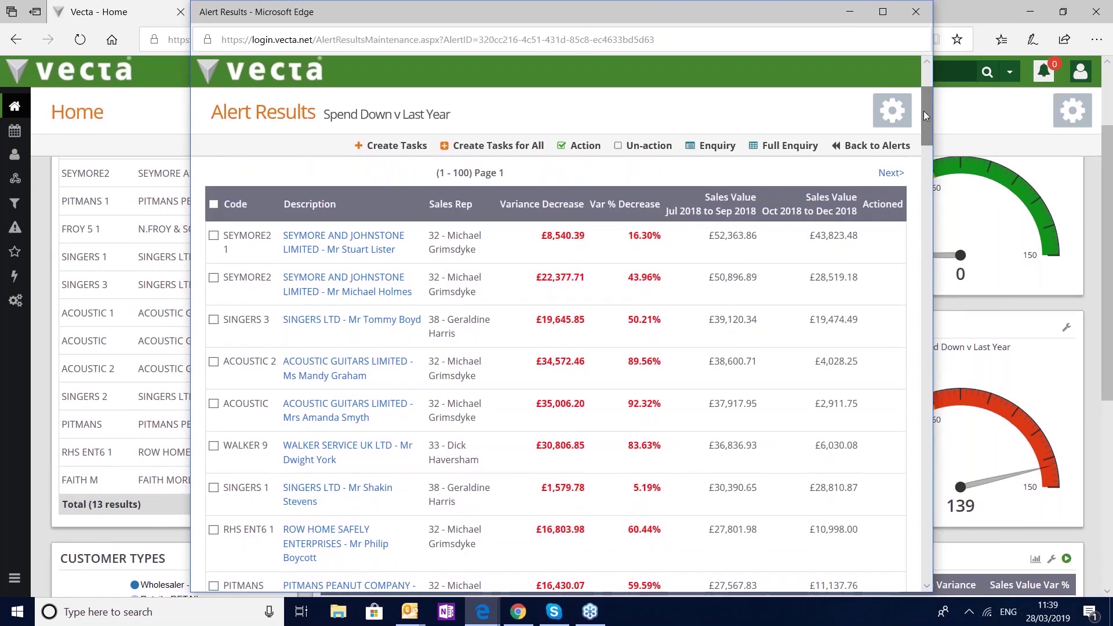
Open the second Seymore and Johnstone Limited entry from the alert results and look through its Meeting Prep dashboard as far as Favourites
left_click(365, 286)
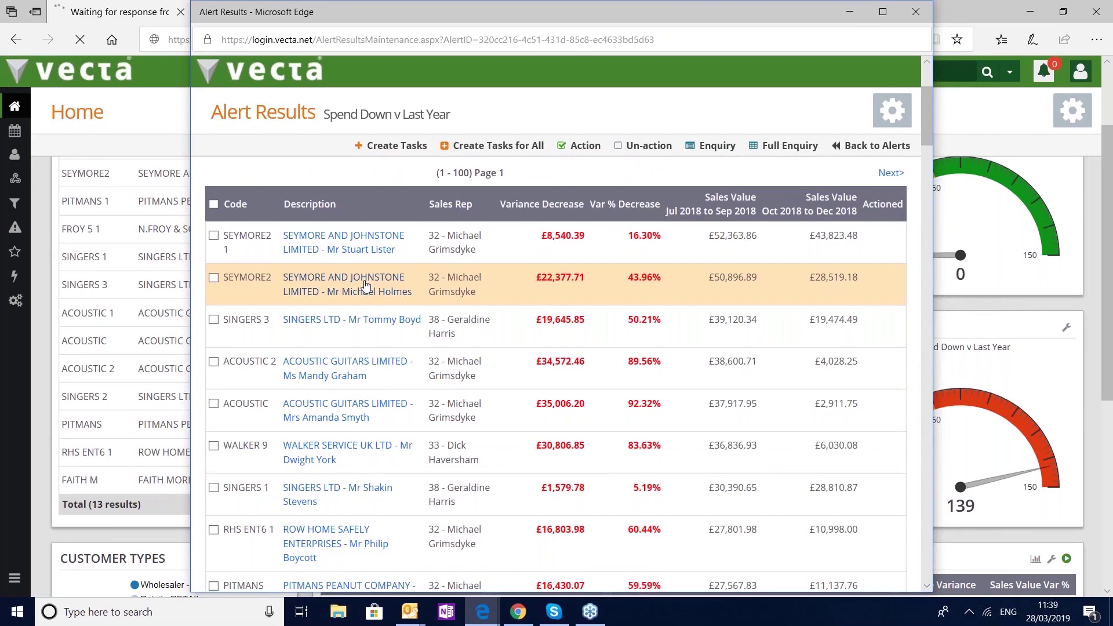
left_click(849, 13)
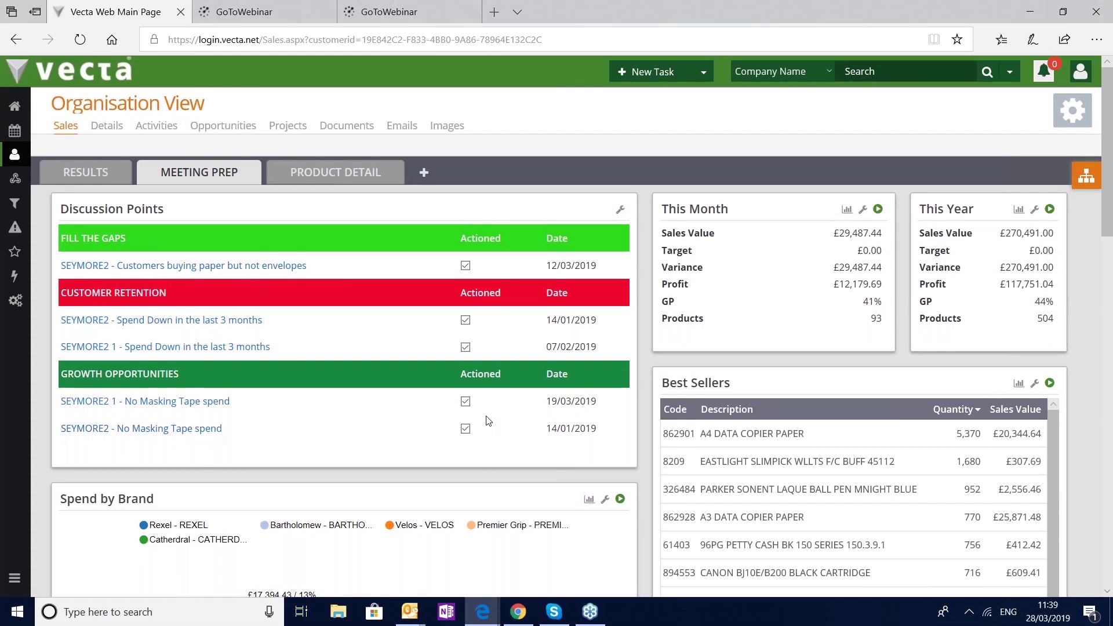
left_click_drag(1107, 207, 1110, 458)
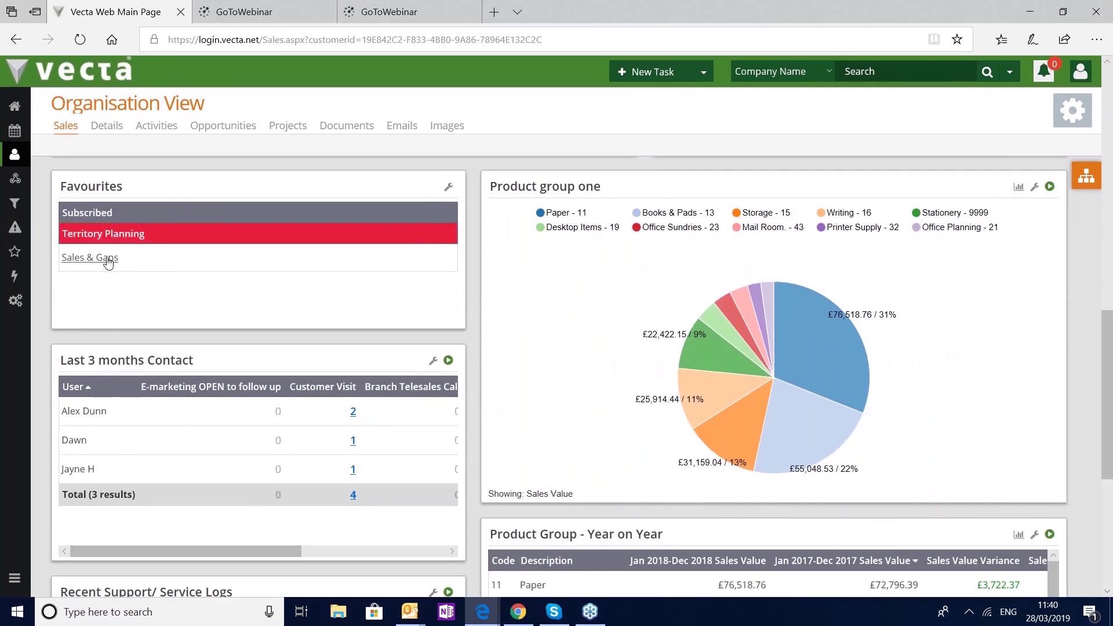
Run the Sales & Gaps favourite for this organisation, review its product group gaps through to the final row, and close the enquiry
left_click(108, 260)
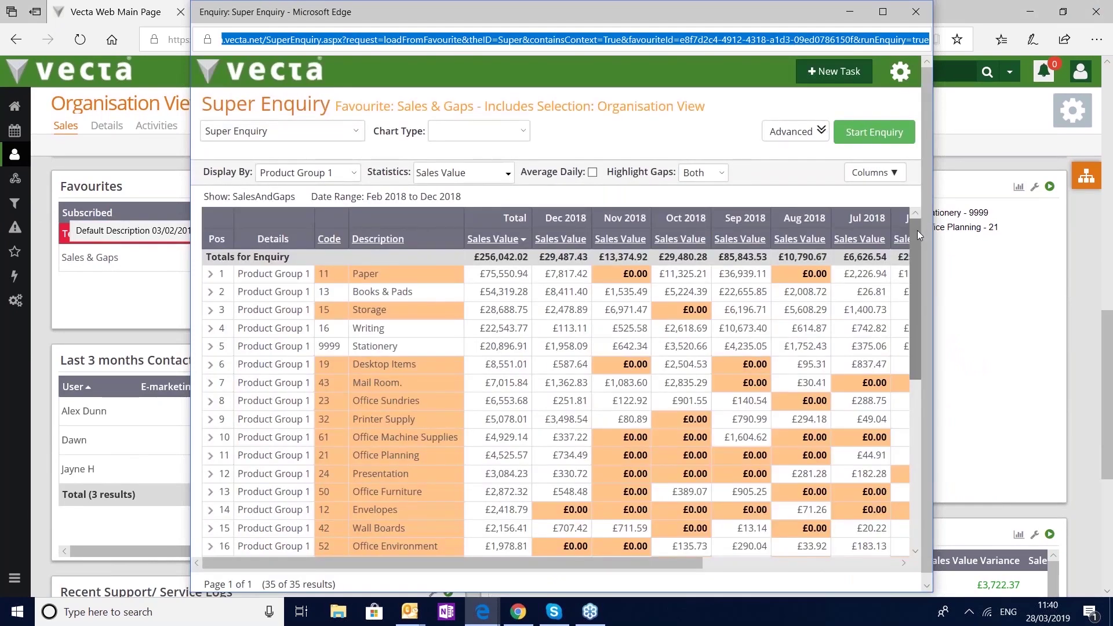
scroll(917, 241, "down", 1)
left_click_drag(917, 243, 913, 408)
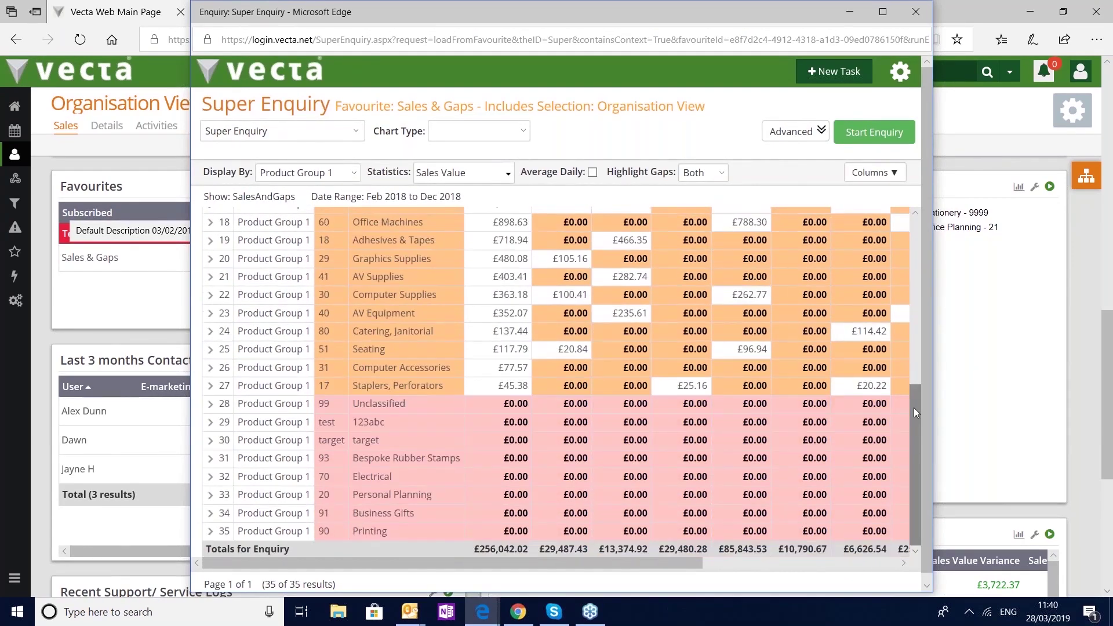
left_click(917, 11)
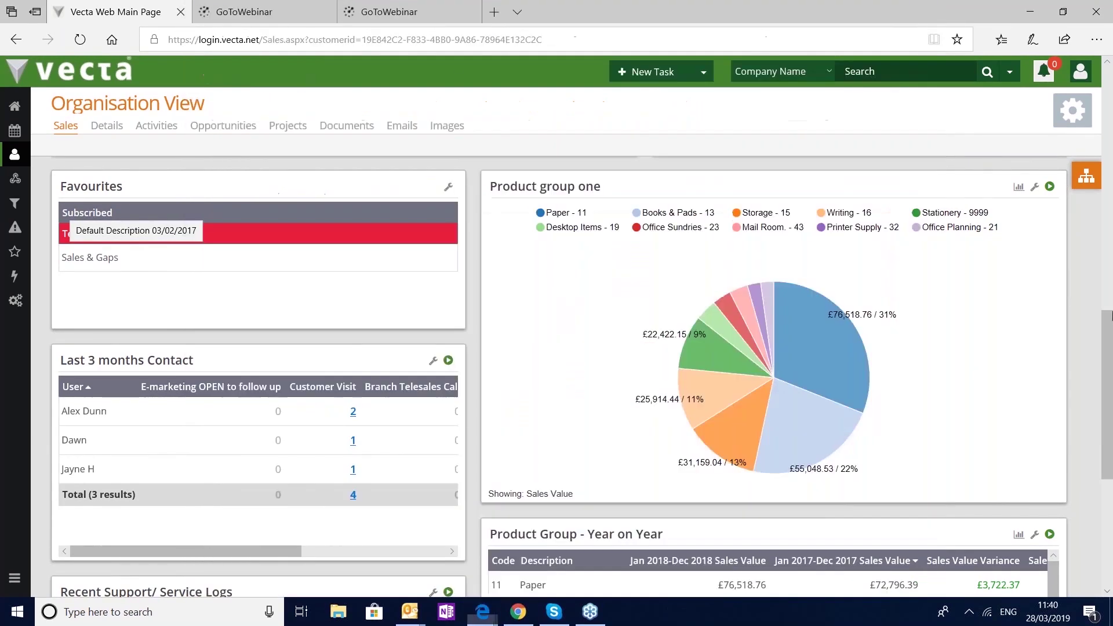
Return to the home dashboard and show the TEAM ACTIVITY group
left_click_drag(1108, 319, 1111, 43)
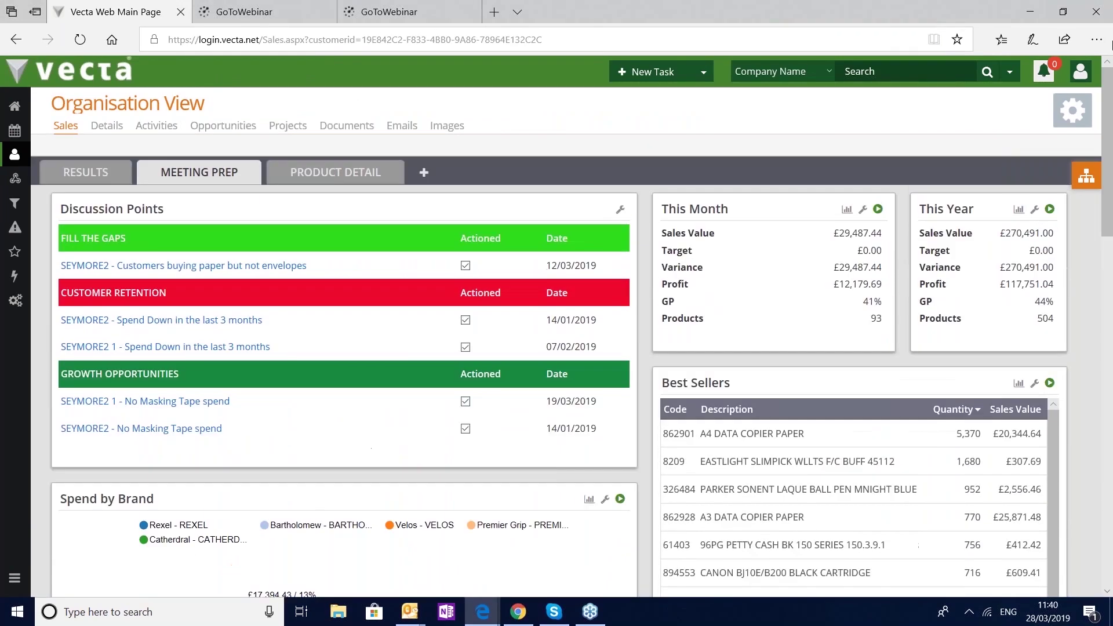
left_click(16, 107)
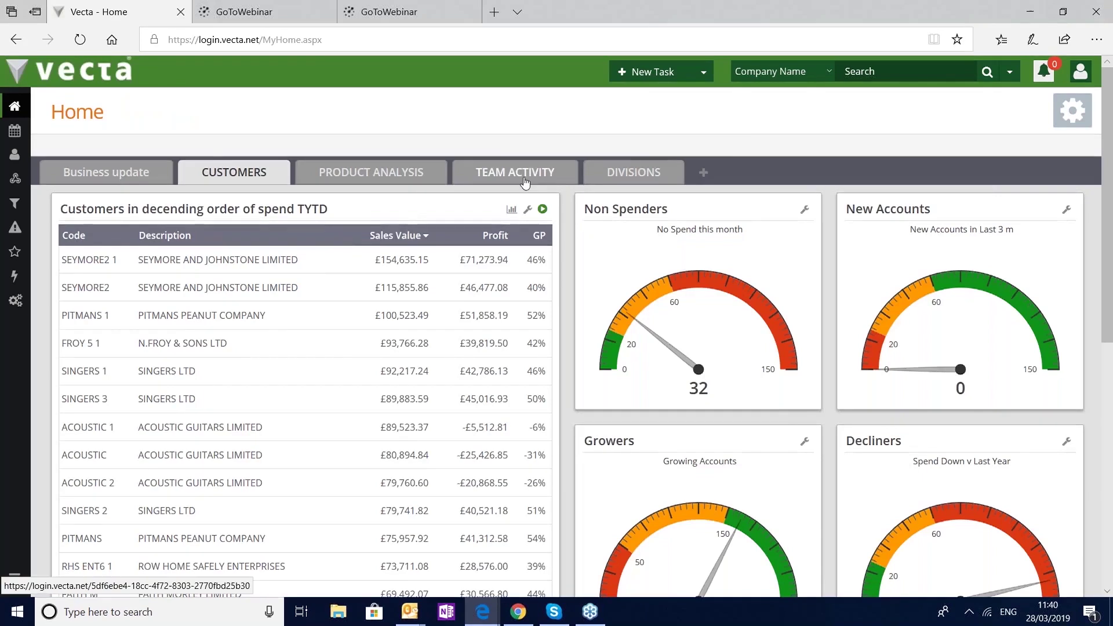
left_click(524, 181)
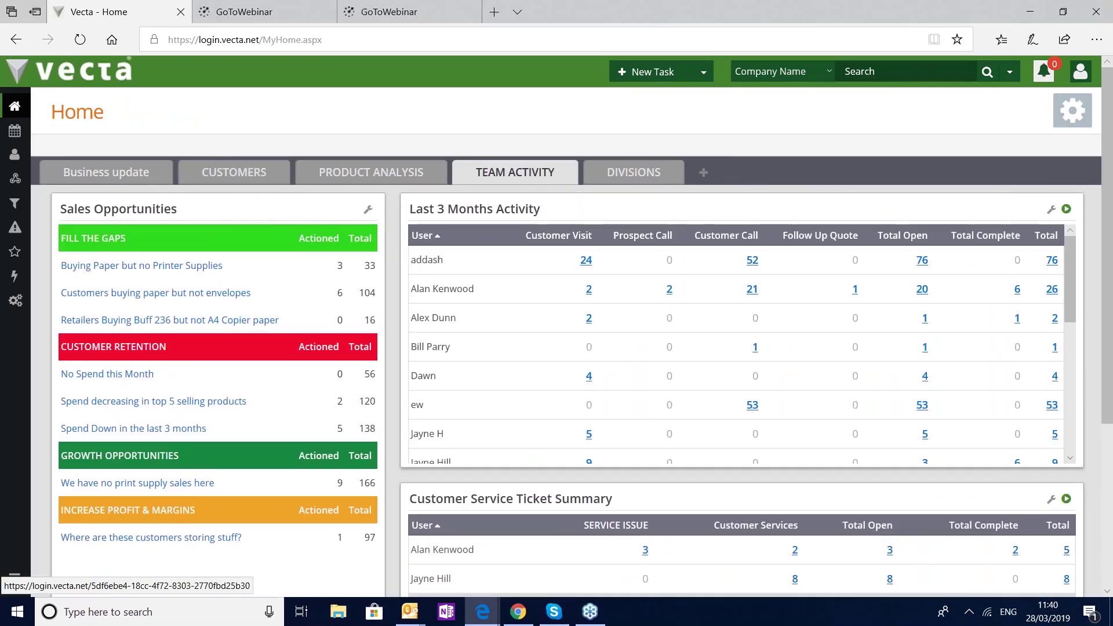